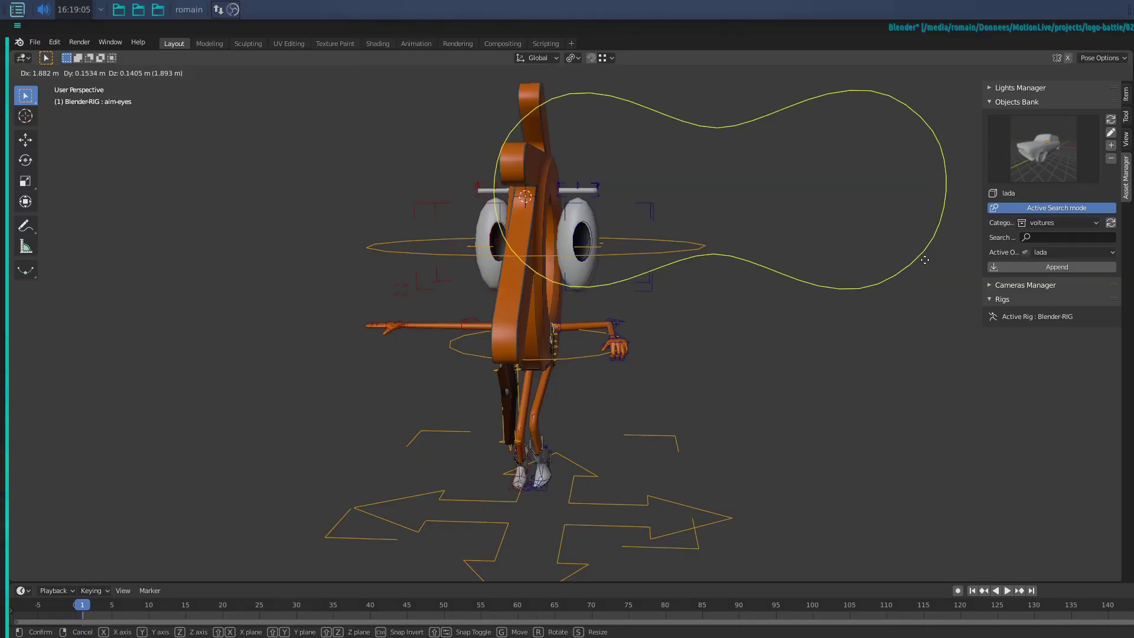
Move the aim-eyes control further right, then frame the Blender-RIG in characters_blender.5.blend
click(878, 393)
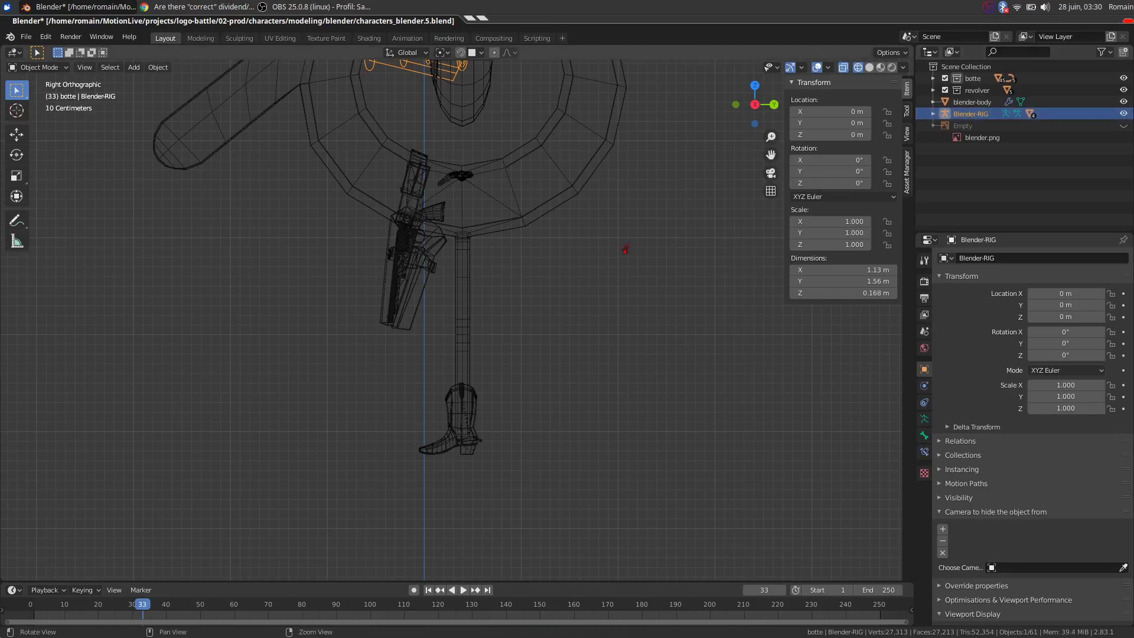
shift+middle_drag(625, 248, 617, 353)
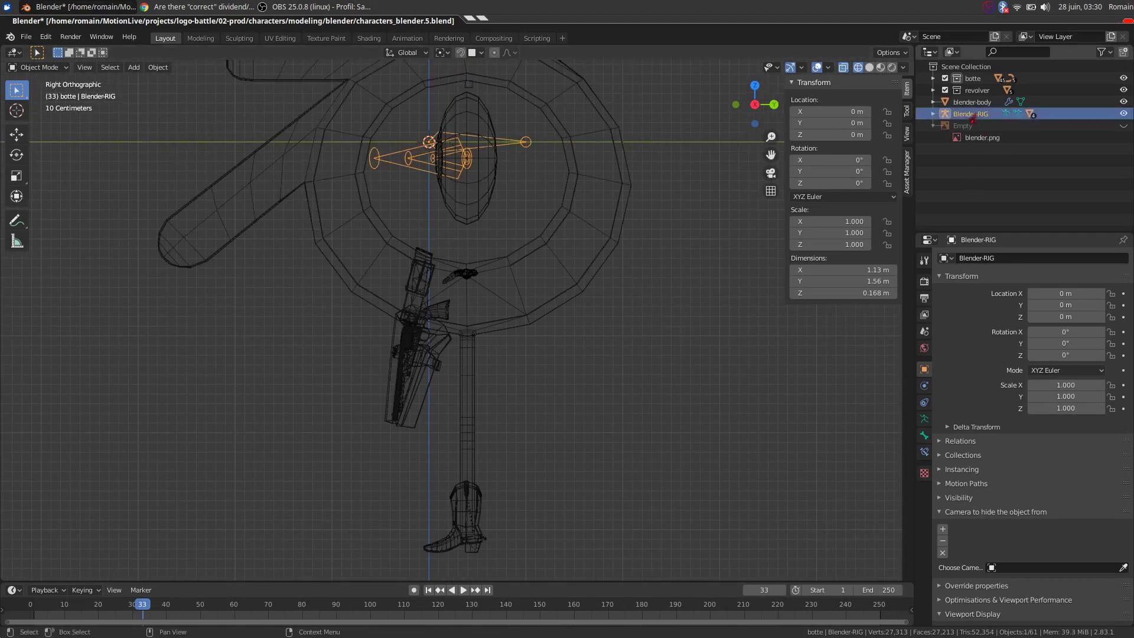
In Edit Mode, add a thigh bone running from the hip down to the knee
key(Tab)
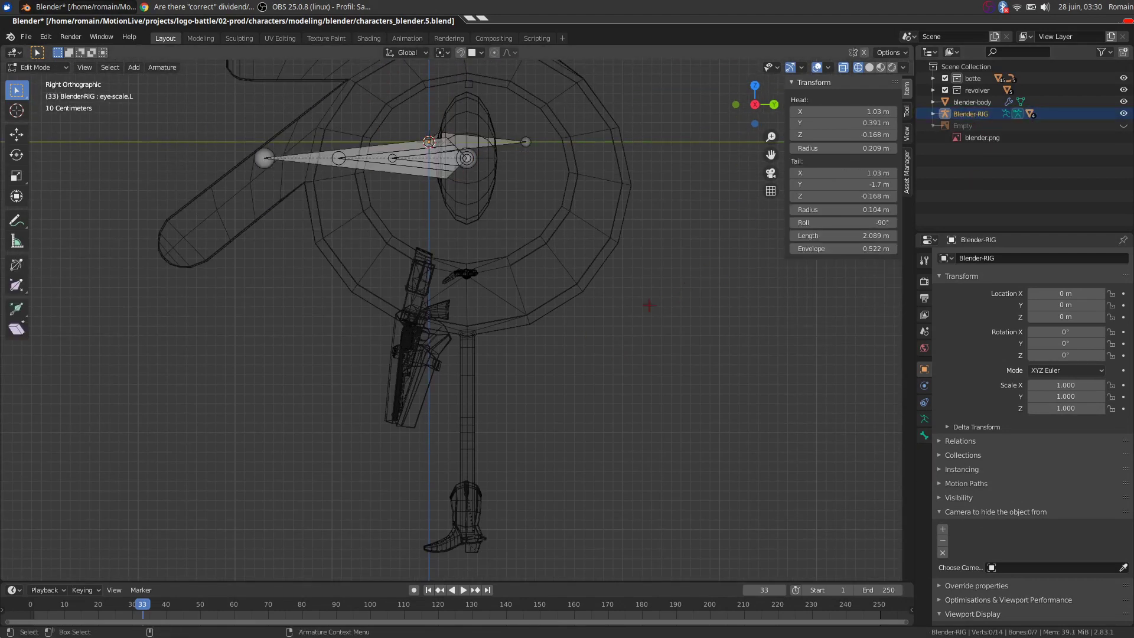
middle_drag(649, 305, 632, 343)
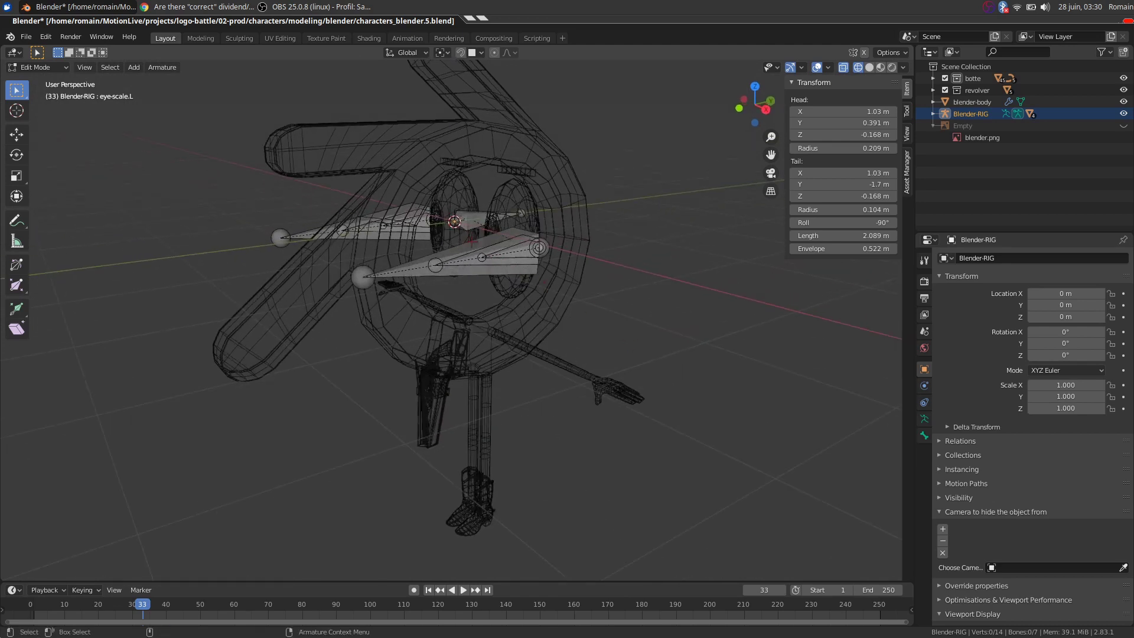
key(KP_3)
key(shift+d)
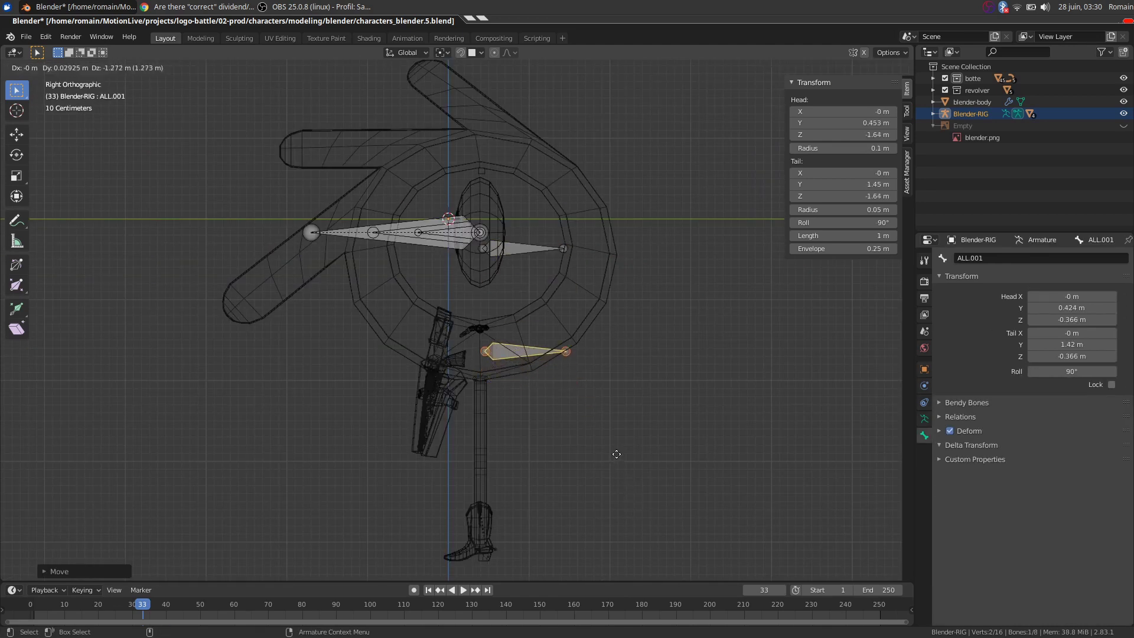
scroll(613, 451, up, 3)
key(shift+d)
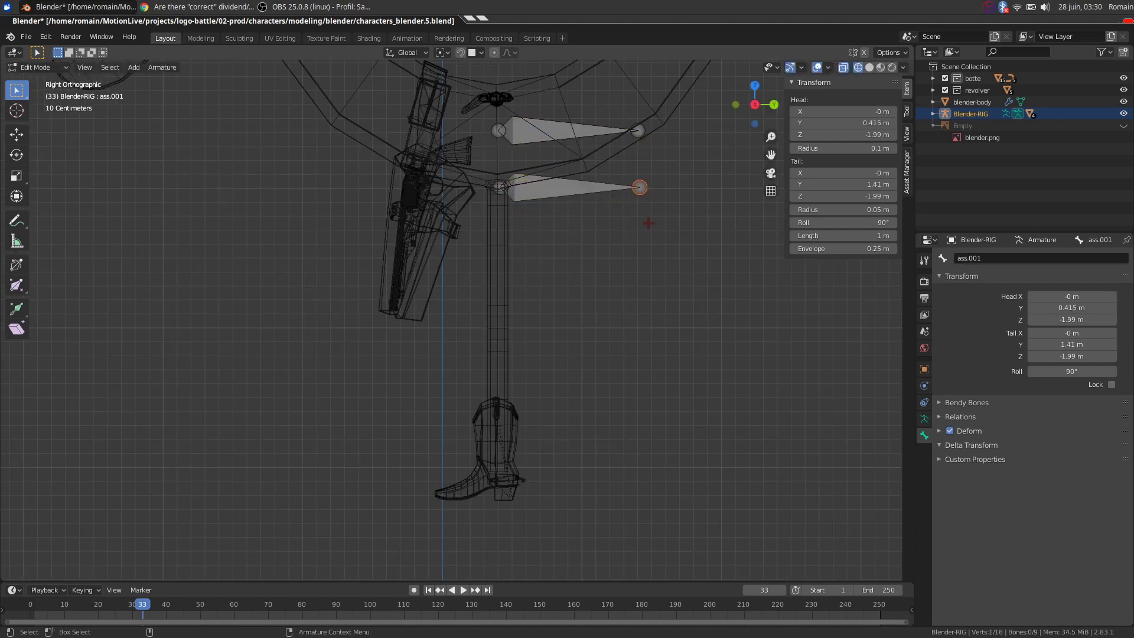
click(506, 356)
scroll(654, 245, up, 3)
Extrude shin and foot bones from the knee down to the boot
key(e)
click(543, 326)
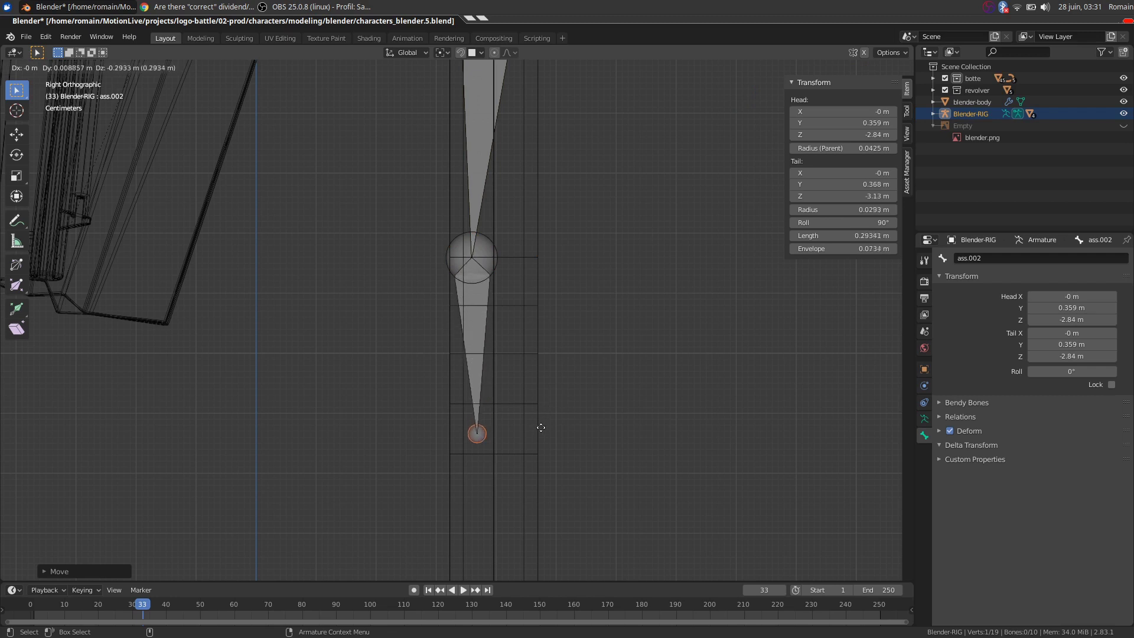
click(534, 445)
scroll(508, 408, down, 3)
key(e)
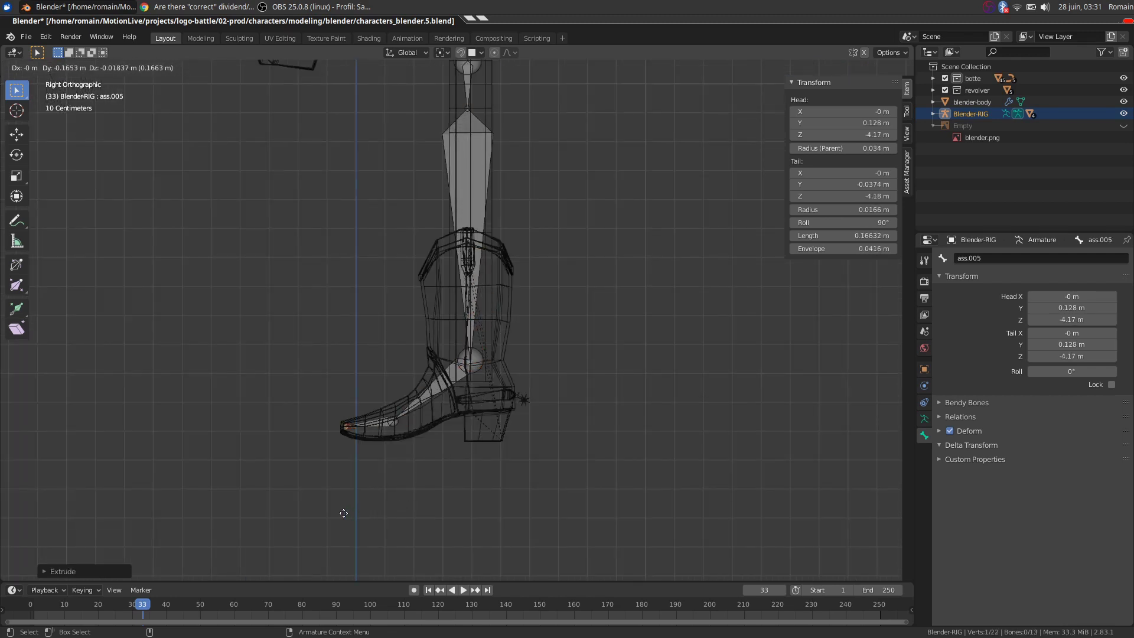
scroll(345, 514, down, 4)
middle_drag(344, 513, 378, 461)
Shift the whole new leg bone chain along X so it sits inside the leg
drag(375, 210, 579, 536)
scroll(532, 355, up, 4)
key(g)
key(x)
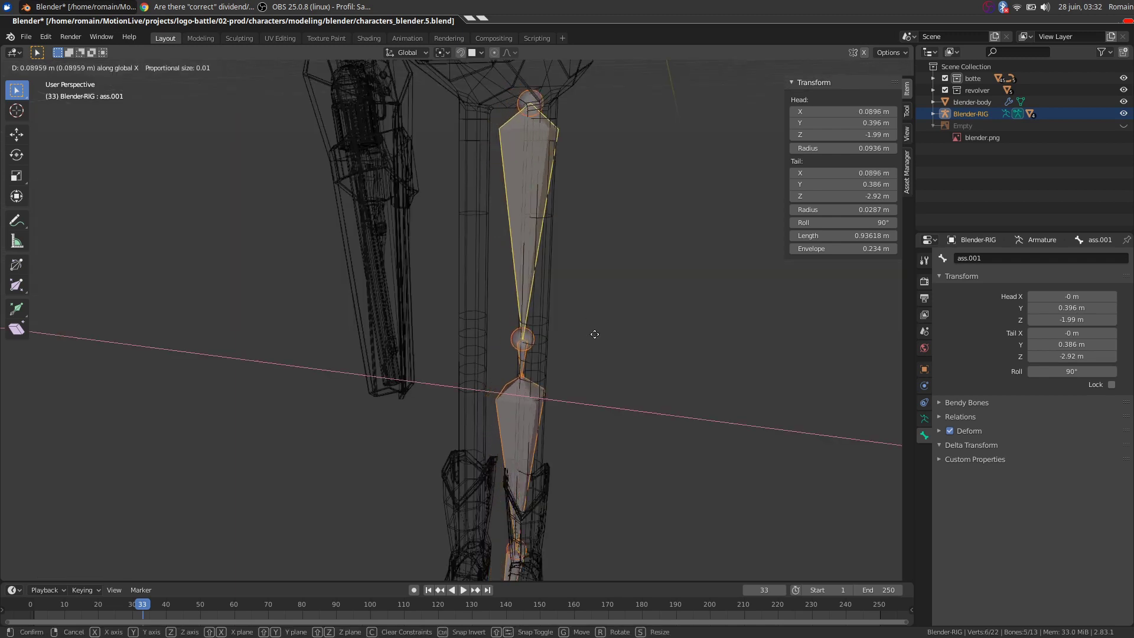
click(595, 334)
key(KP_1)
Duplicate a leg bone, rotate the copy to lie horizontal, and start adjusting its tail
key(shift+d)
key(r)
key(x)
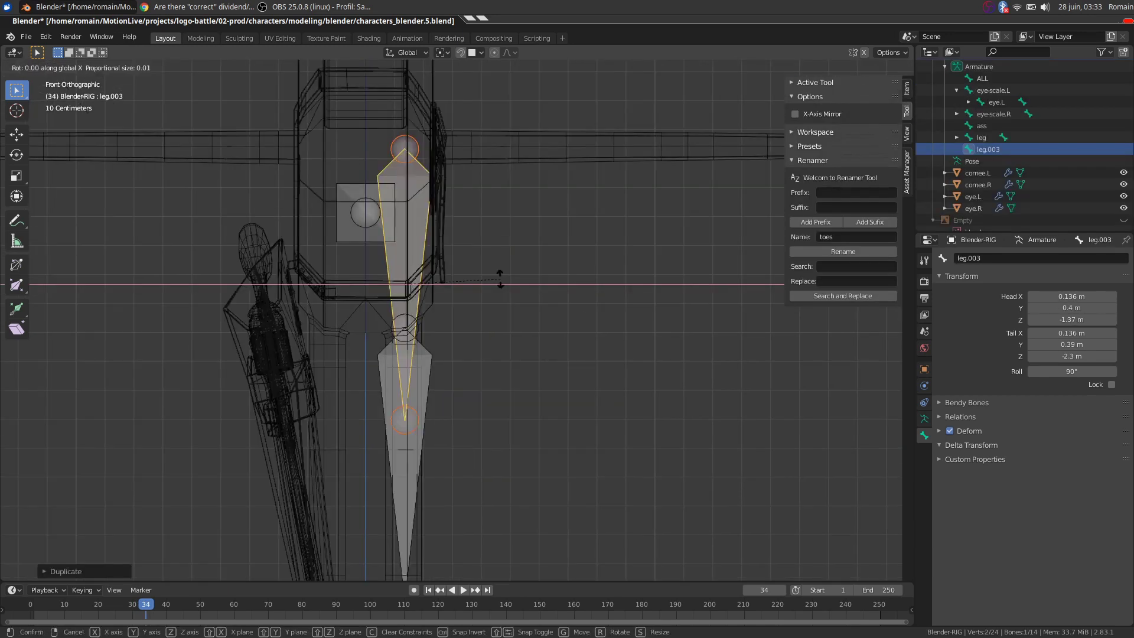
key(y)
key(Return)
scroll(500, 307, down, 2)
click(500, 309)
key(g)
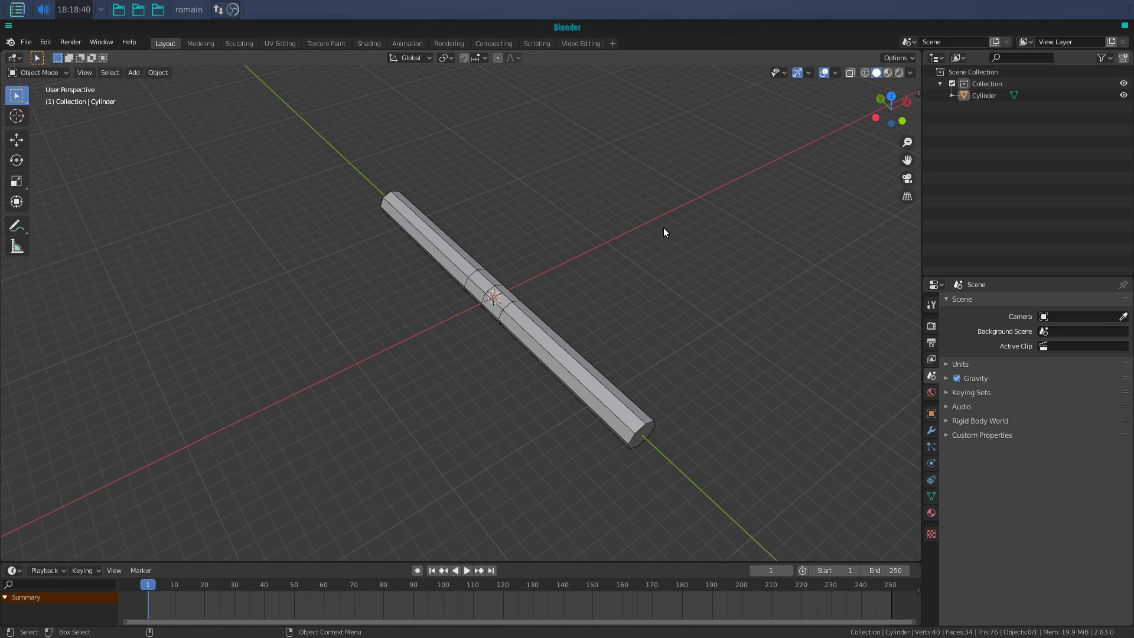
Add an armature at the origin of the cylinder scene and enter its Edit Mode
mouse_move(468, 340)
middle_down()
mouse_move(462, 377)
mouse_move(440, 381)
middle_up()
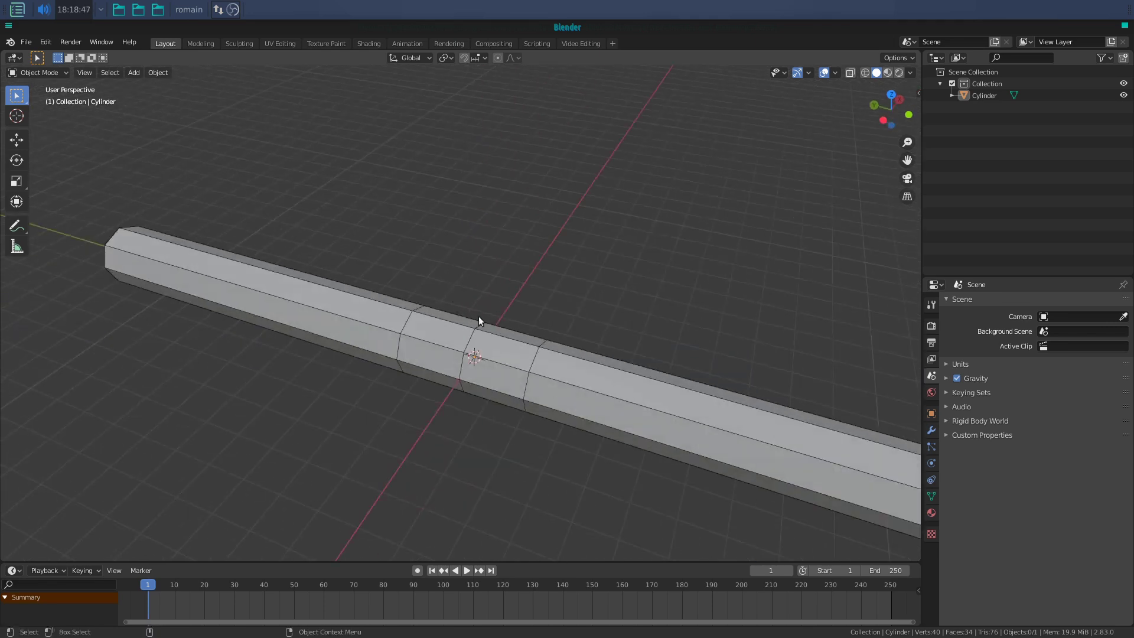
key(KP_7)
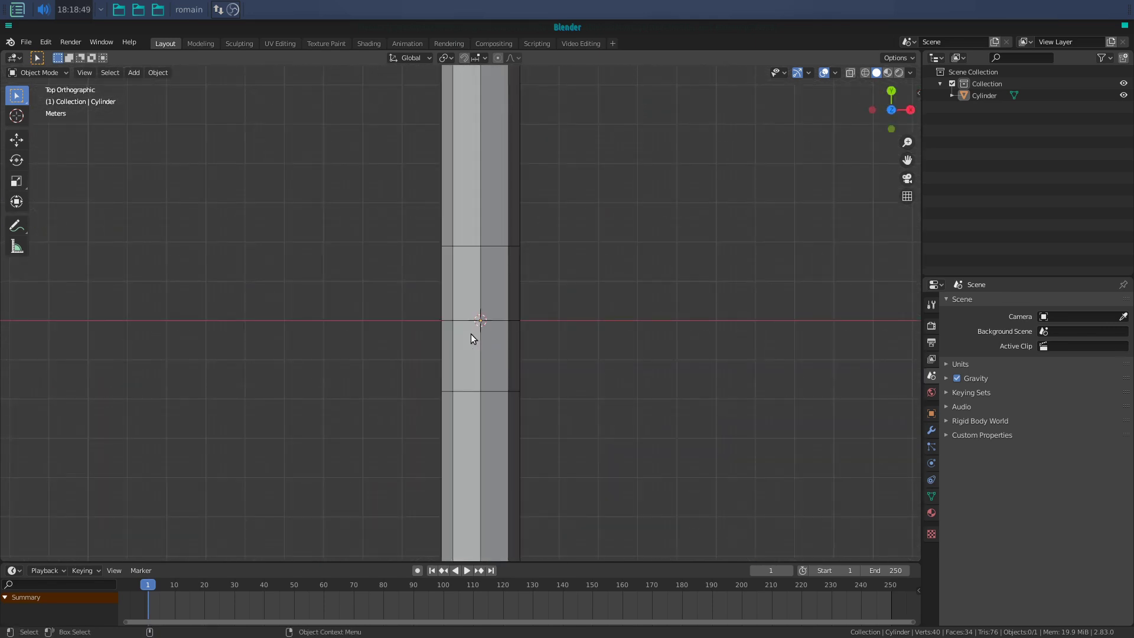
scroll(470, 334, down, 3)
key(shift+a)
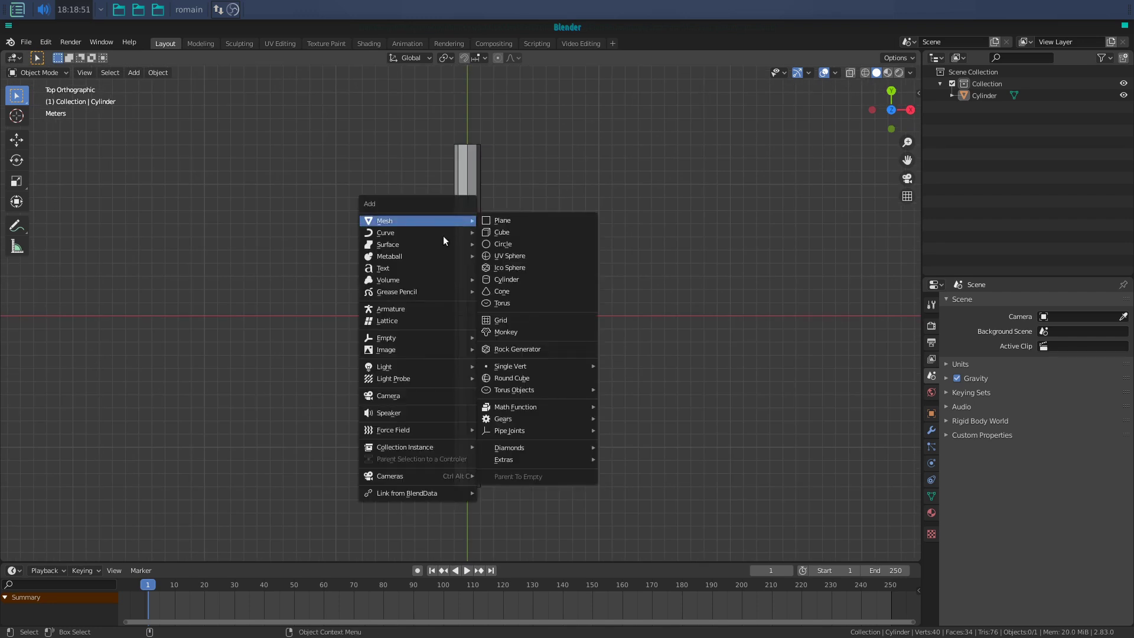
click(416, 308)
key(Tab)
mouse_move(615, 301)
middle_down()
mouse_move(417, 392)
mouse_move(505, 361)
middle_up()
Stretch the bone's tip along Y to cover one half of the cylinder
key(g)
key(x)
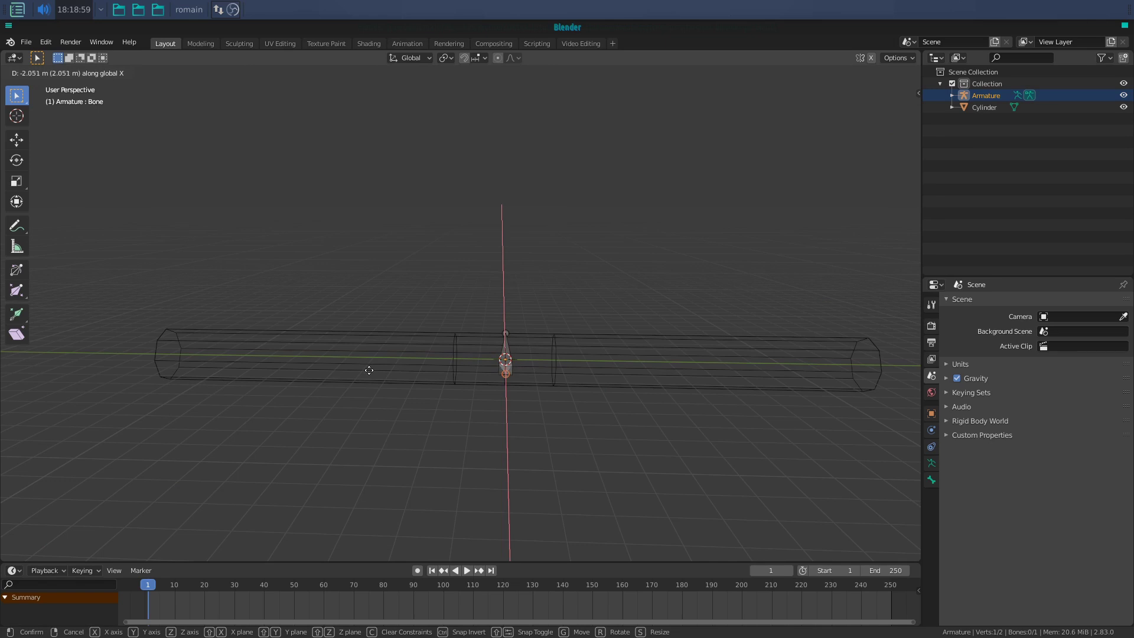
key(y)
click(195, 355)
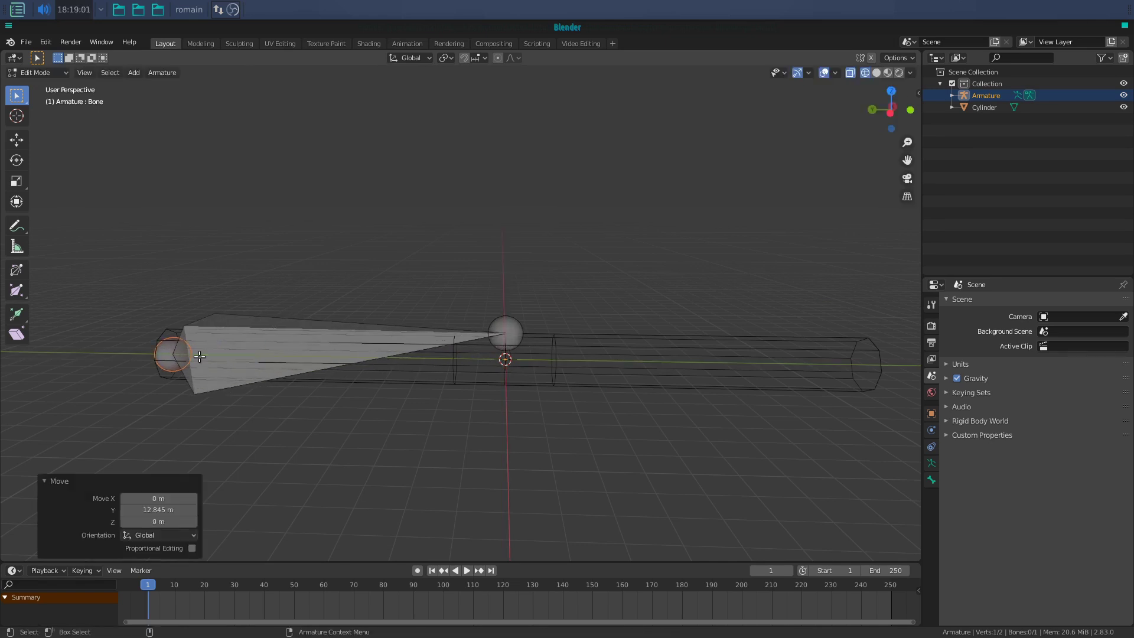
middle_drag(195, 355, 199, 356)
key(KP_7)
scroll(412, 286, down, 5)
scroll(466, 354, up, 6)
Extrude a second bone from the head along Y over the cylinder's other half
click(459, 348)
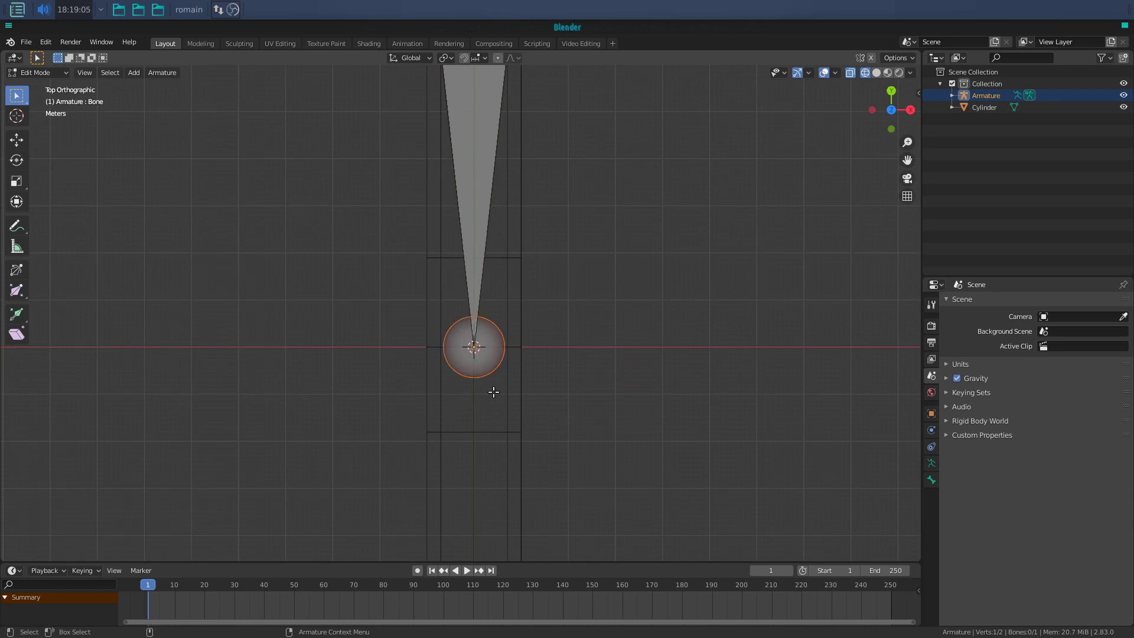
shift+scroll(461, 339, down, 2)
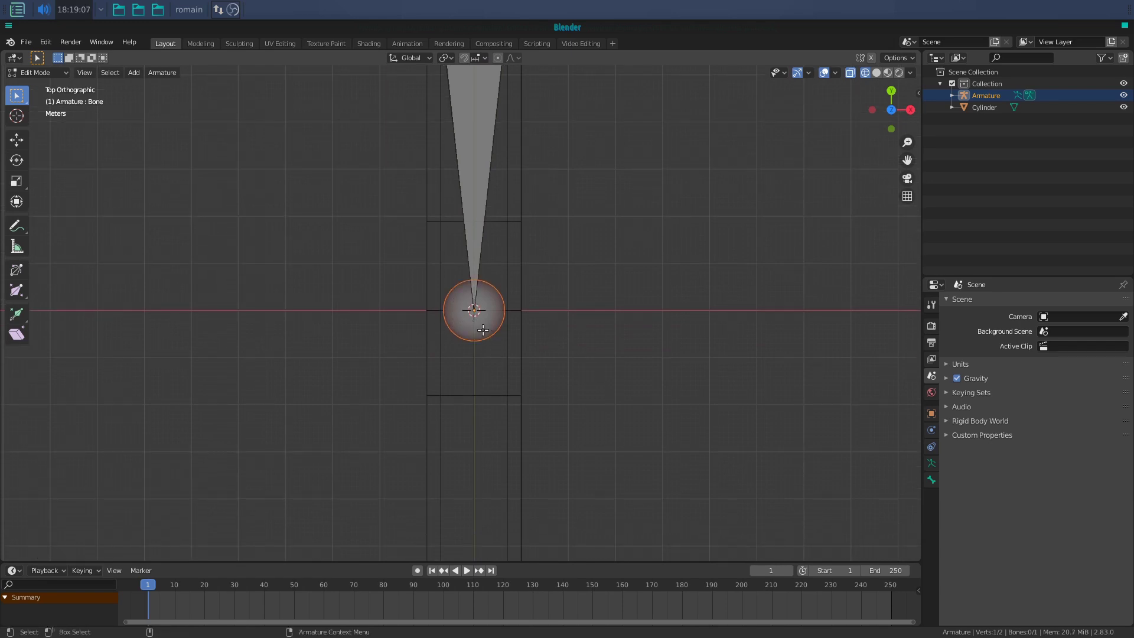
scroll(490, 322, up, 5)
scroll(519, 298, down, 2)
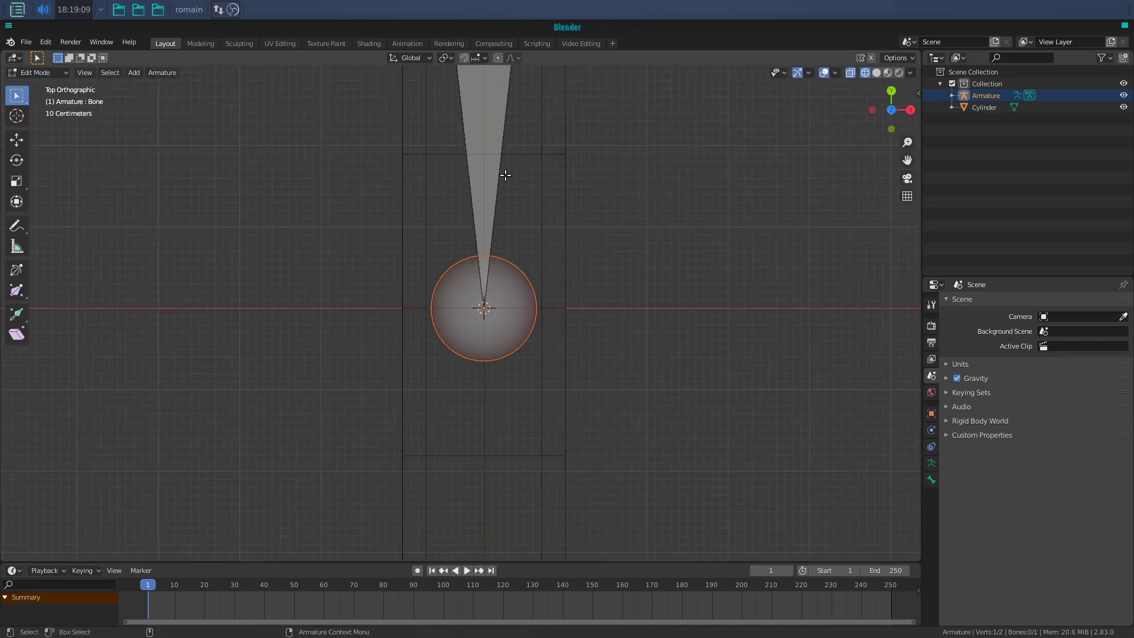
scroll(474, 186, down, 2)
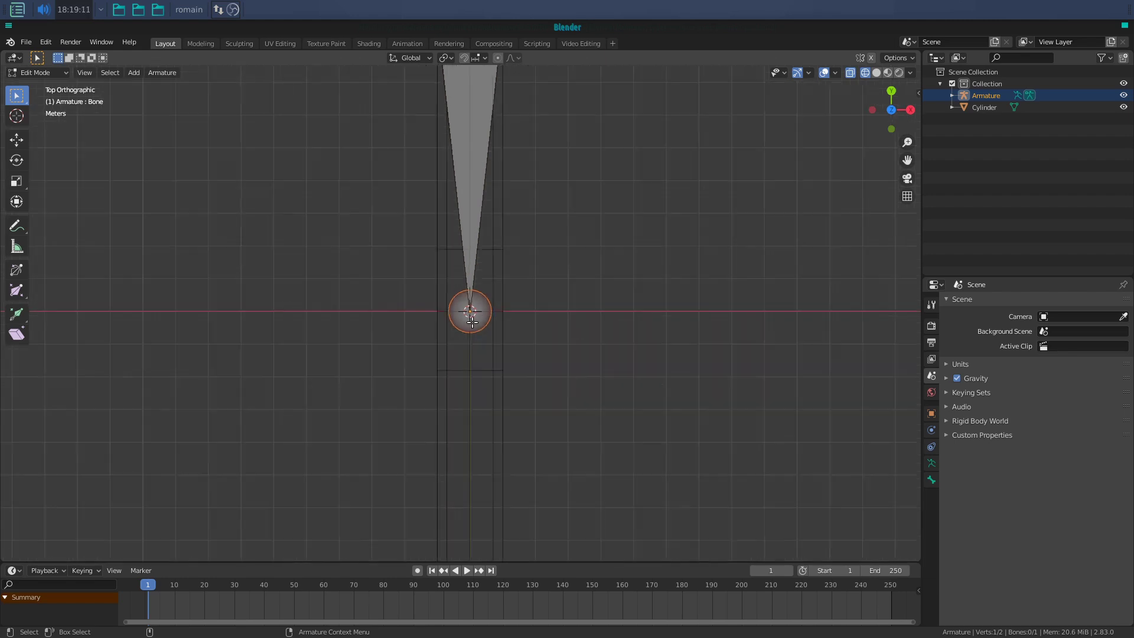
scroll(481, 295, down, 2)
key(e)
key(x)
key(y)
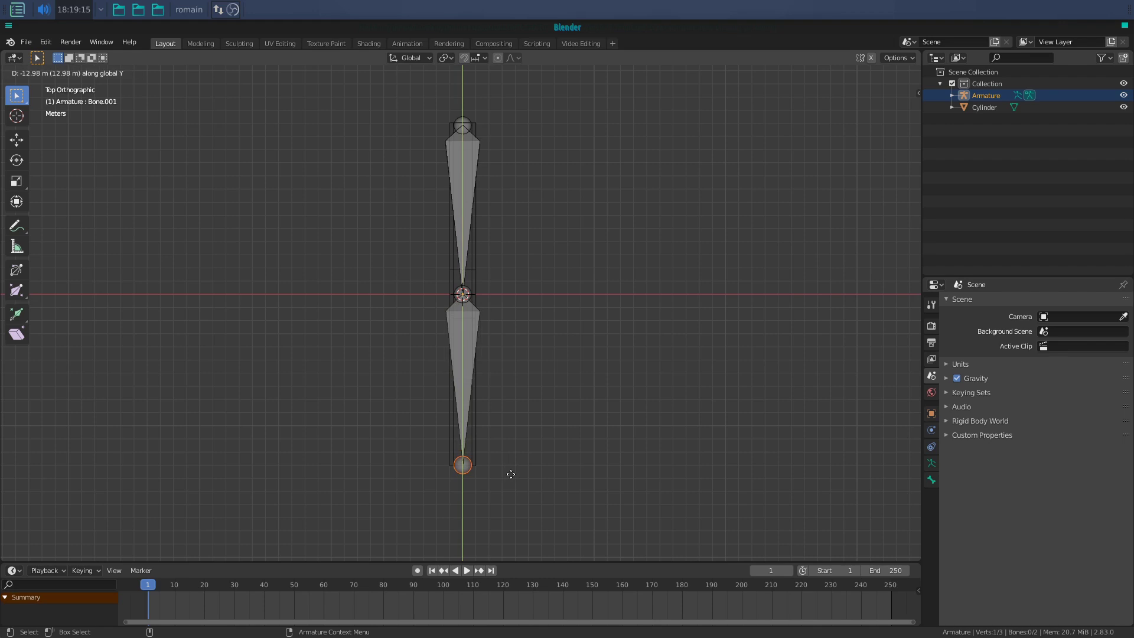
click(511, 474)
mouse_move(509, 471)
middle_down()
mouse_move(407, 420)
mouse_move(499, 314)
mouse_move(440, 354)
middle_up()
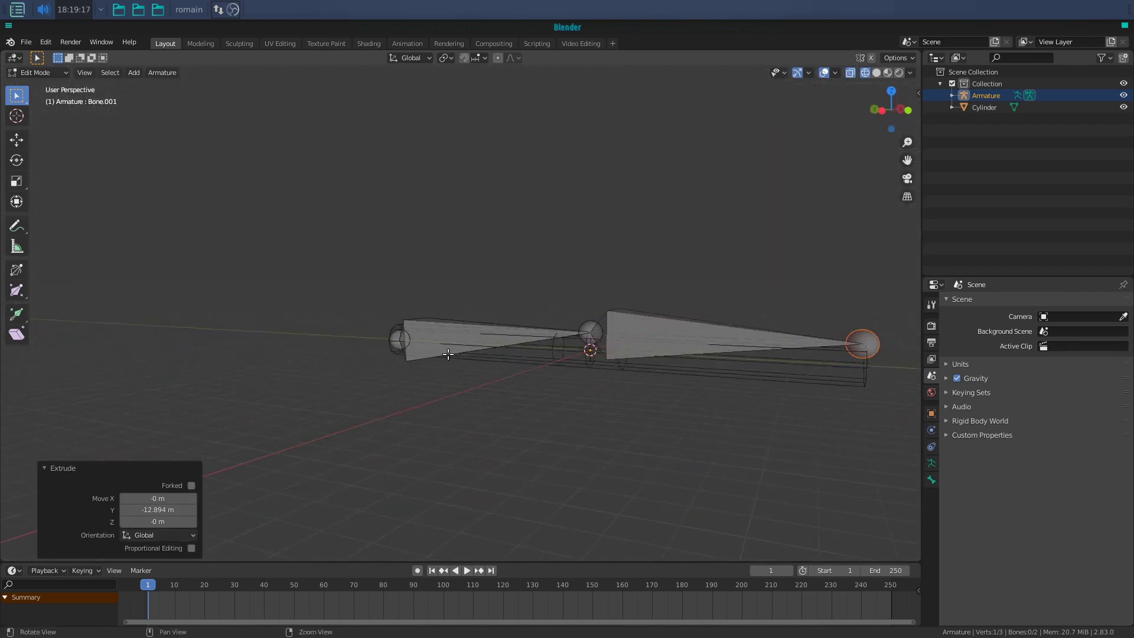
Adjust the second bone vertically and switch the viewport to Solid shading
key(KP_1)
key(KP_3)
key(g)
key(z)
click(362, 417)
mouse_move(361, 417)
middle_down()
mouse_move(435, 385)
mouse_move(433, 397)
mouse_move(417, 321)
middle_up()
key(z)
click(491, 346)
mouse_move(492, 346)
middle_down()
mouse_move(493, 421)
mouse_move(459, 431)
middle_up()
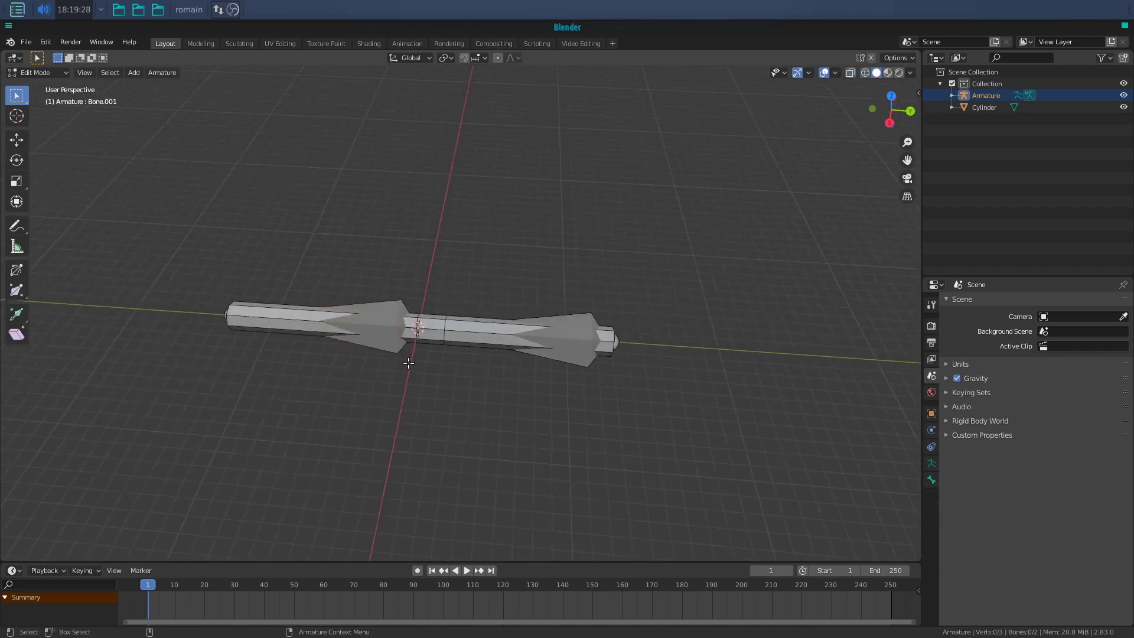
key(ctrl+Tab)
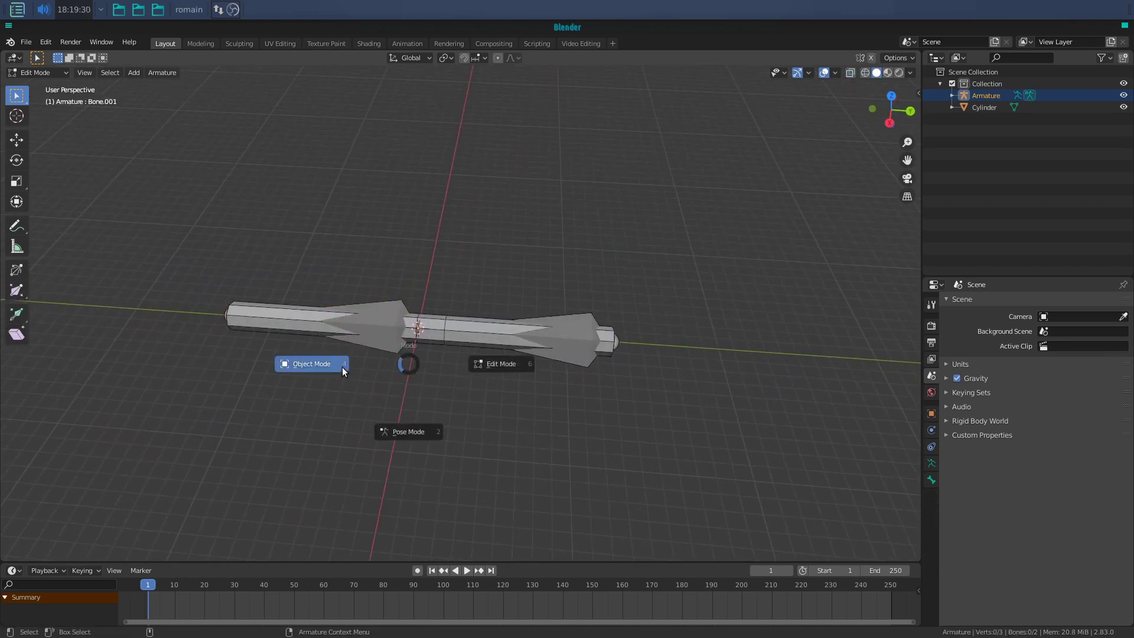
Parent the cylinder to the armature with automatic weights
click(341, 366)
click(448, 342)
shift+click(378, 347)
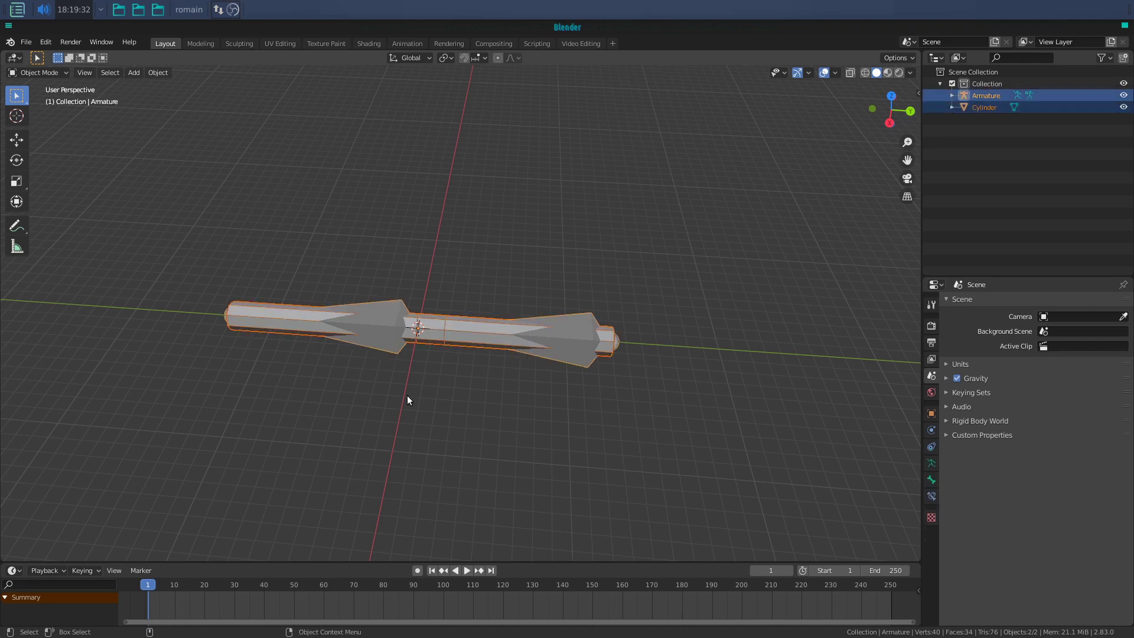
key(ctrl+p)
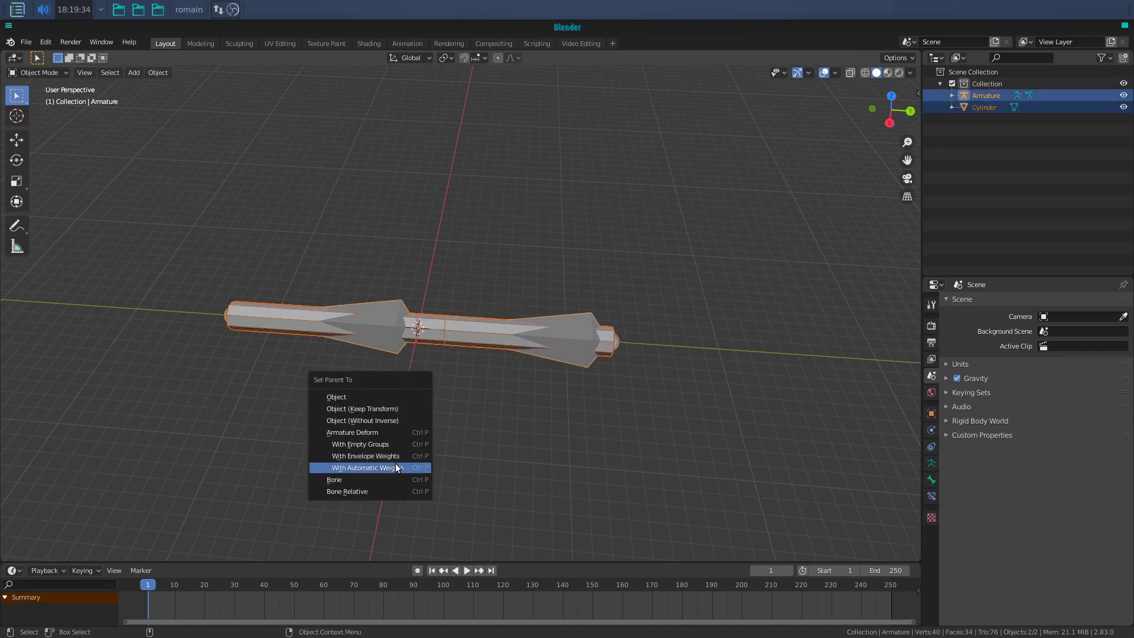
click(397, 468)
click(388, 348)
middle_drag(389, 349, 419, 388)
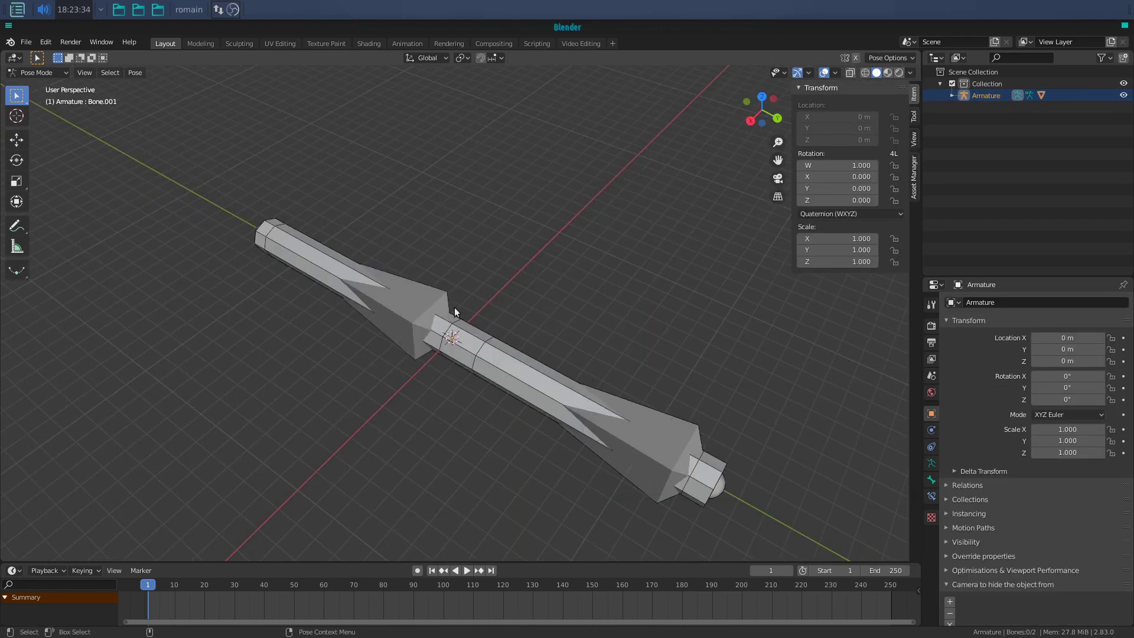
Rotate the upper bone -80° about Z so the cylinder bends into an L
key(r)
key(z)
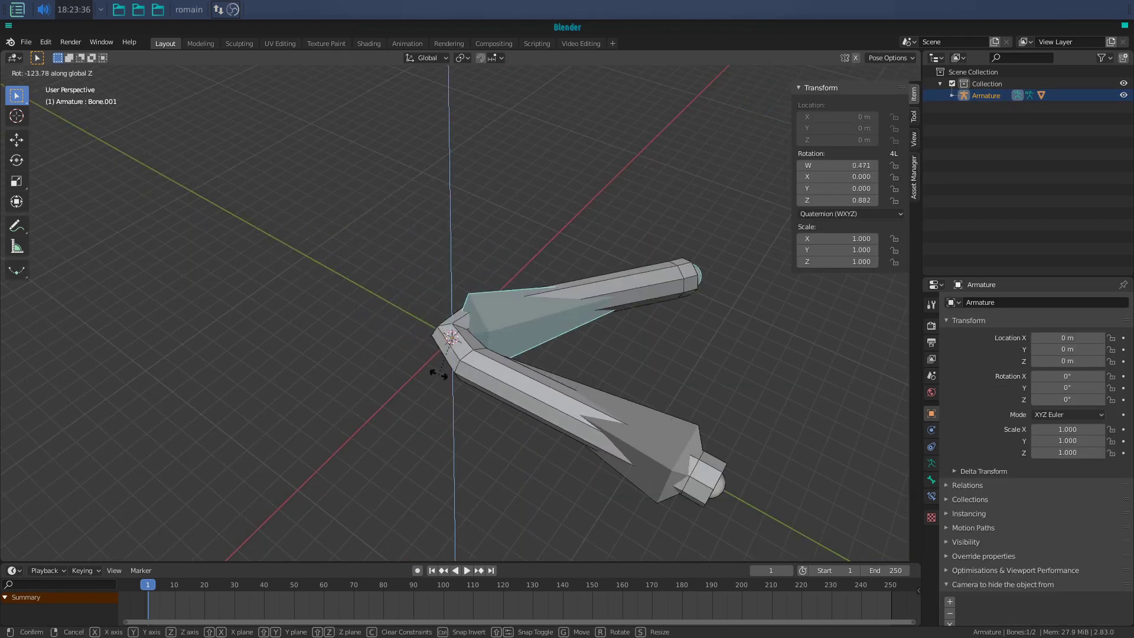
click(738, 376)
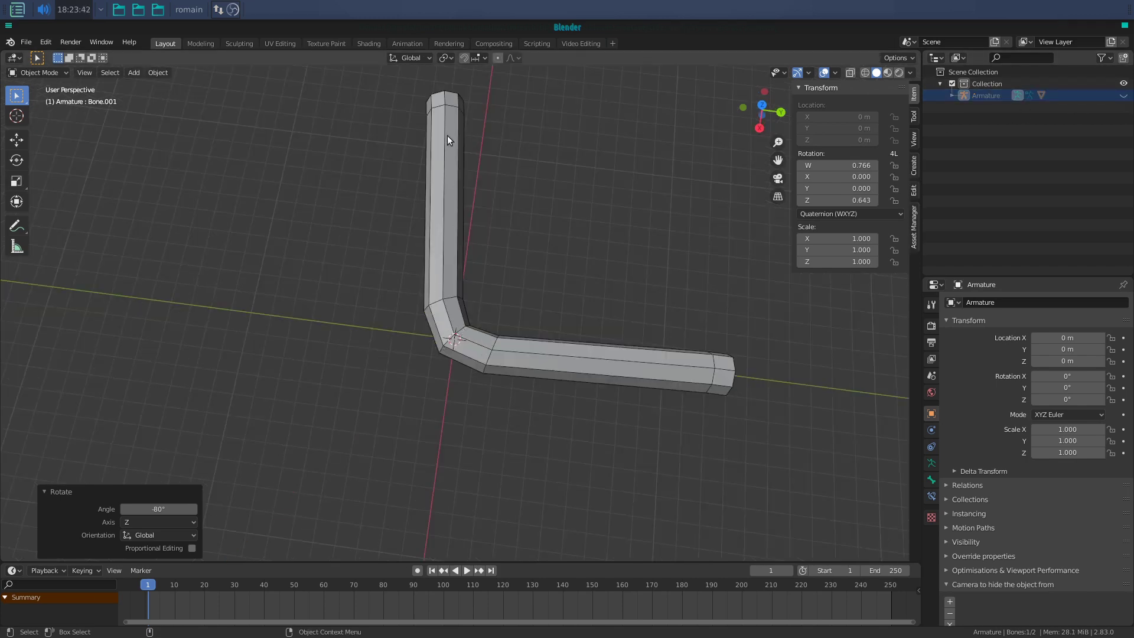
click(583, 372)
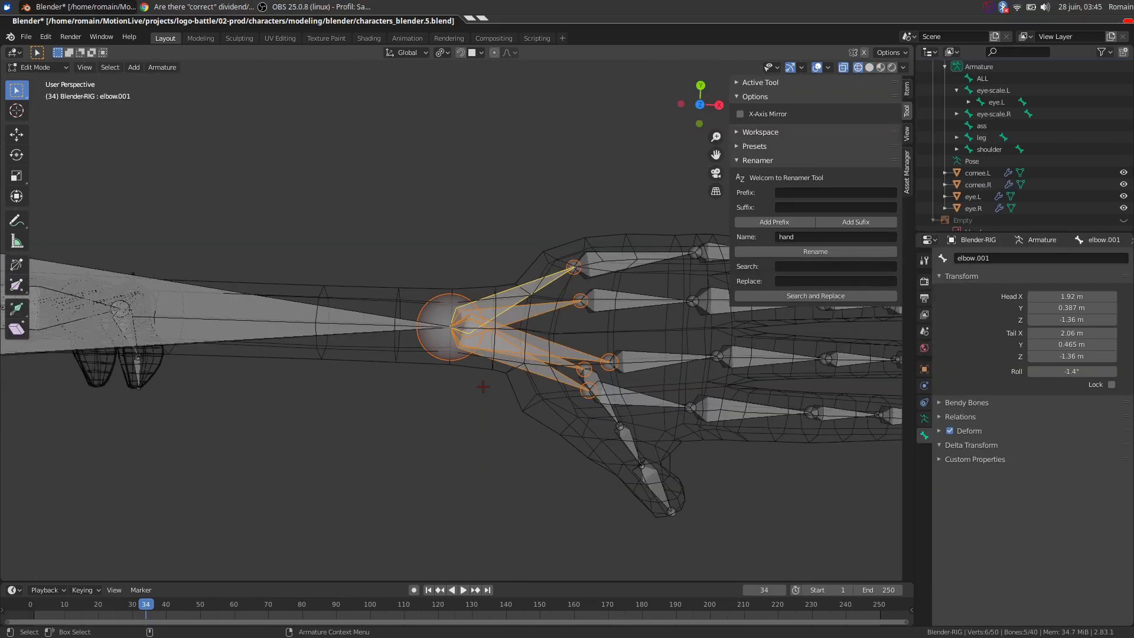
key(alt+p)
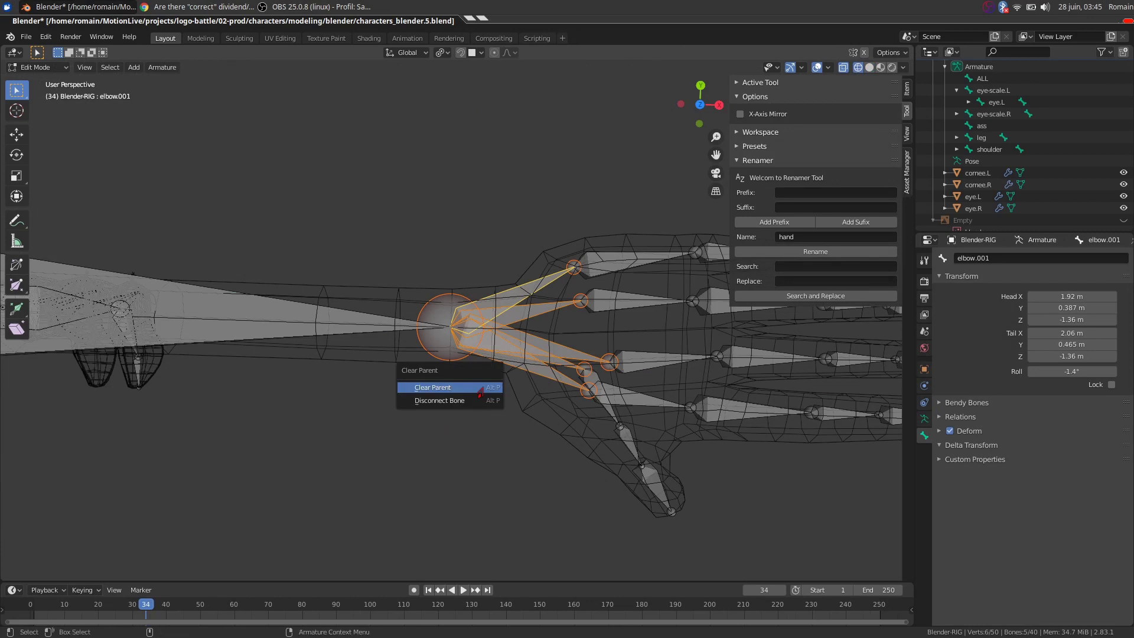
Clear the selected bone's parent and shift the elbow bone along X
click(479, 385)
click(450, 327)
key(g)
key(x)
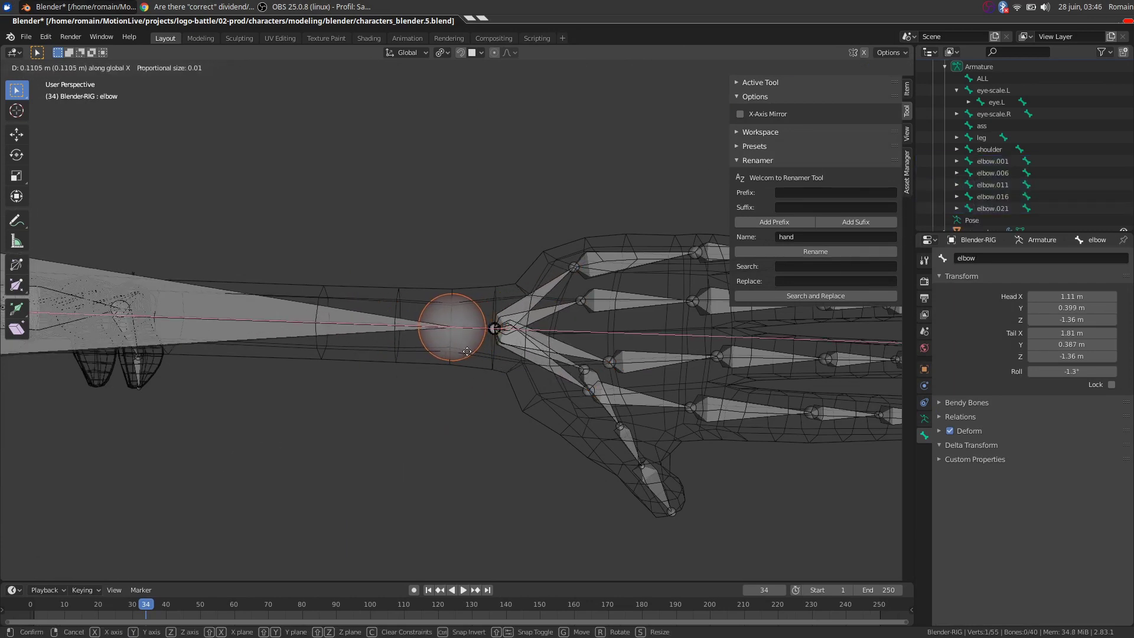
click(466, 351)
key(e)
scroll(592, 438, up, 3)
Add a new eye-brow bone, then place, rotate and scale it
key(a)
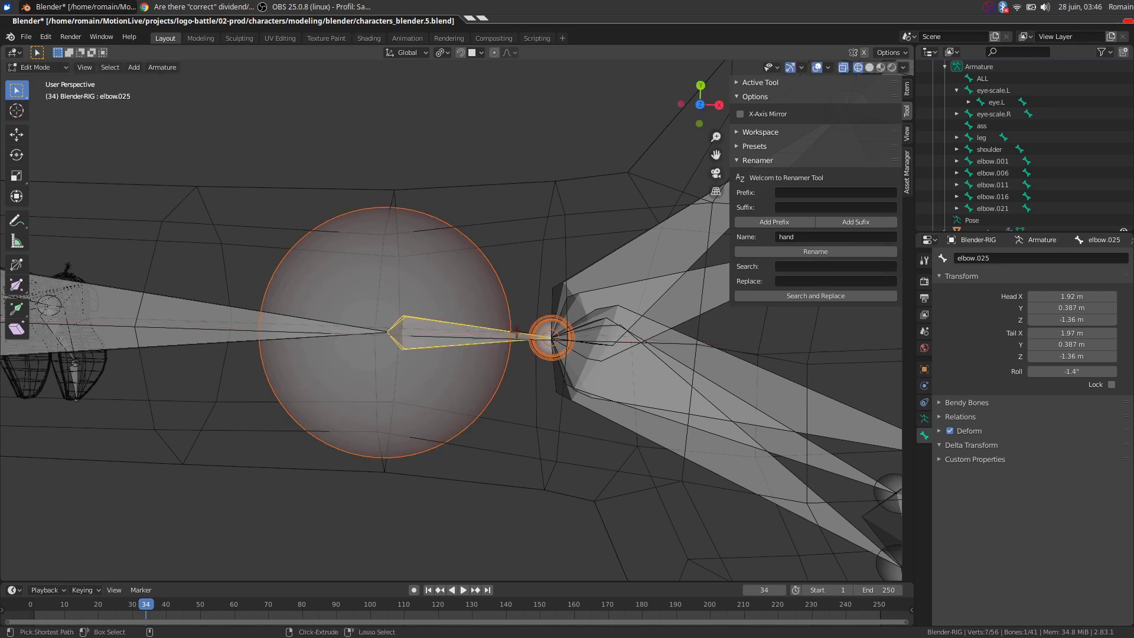
key(shift+a)
click(466, 329)
key(KP_1)
key(g)
click(381, 264)
key(r)
click(381, 265)
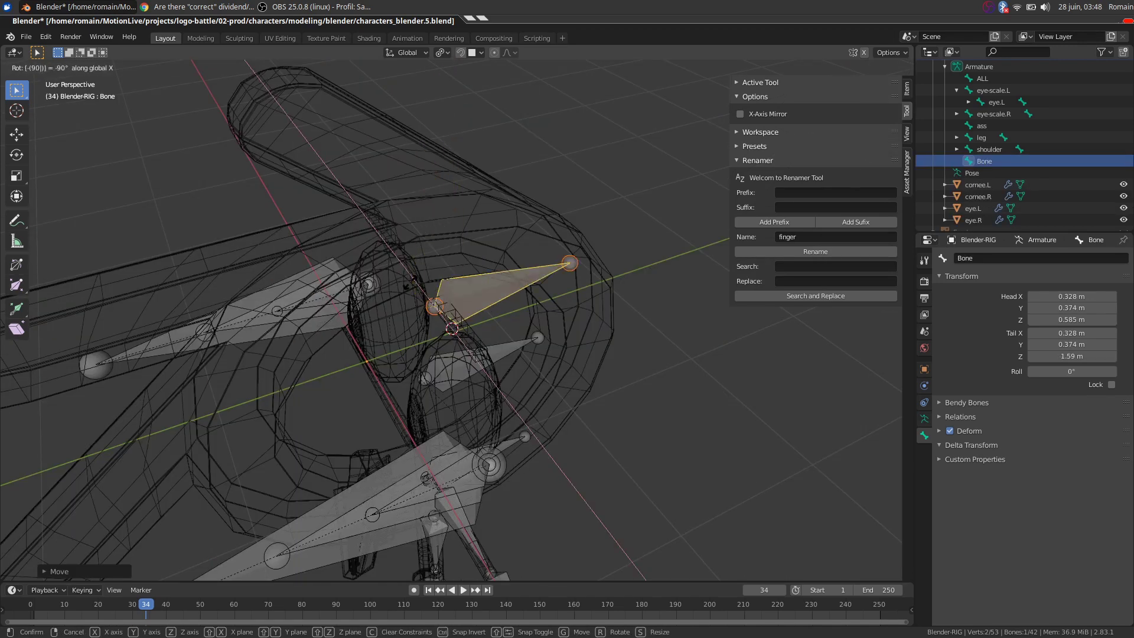
key(KP_7)
key(s)
click(497, 376)
Duplicate the brow bone along X to create eye-brow.001 and eye-brow.002
key(KP_1)
scroll(539, 328, up, 4)
key(shift+d)
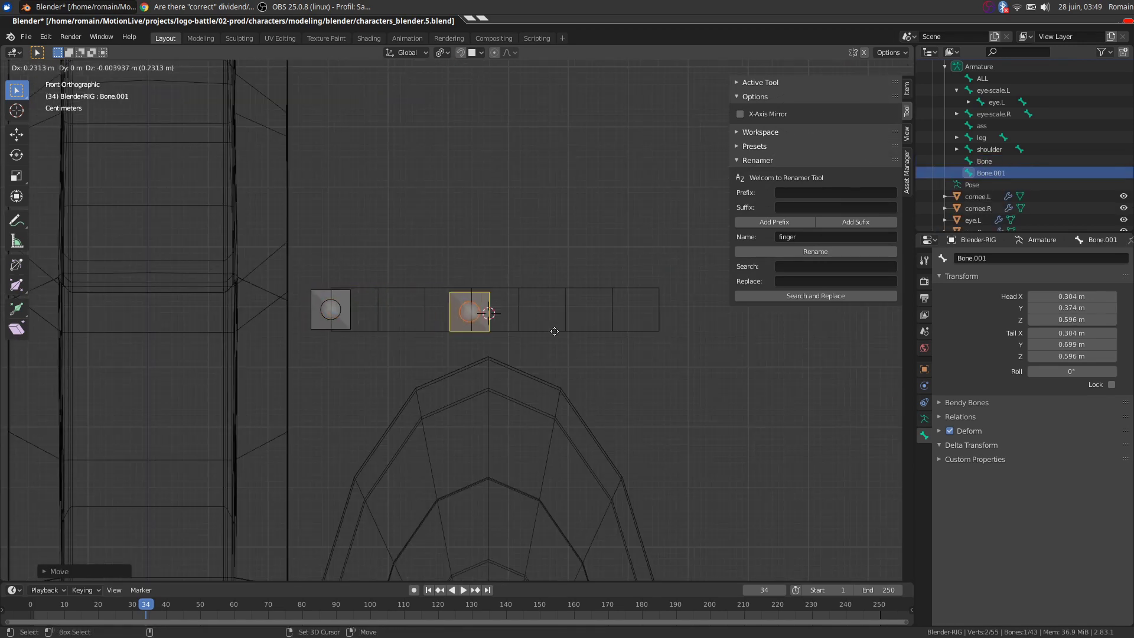
click(554, 331)
key(shift+d)
key(x)
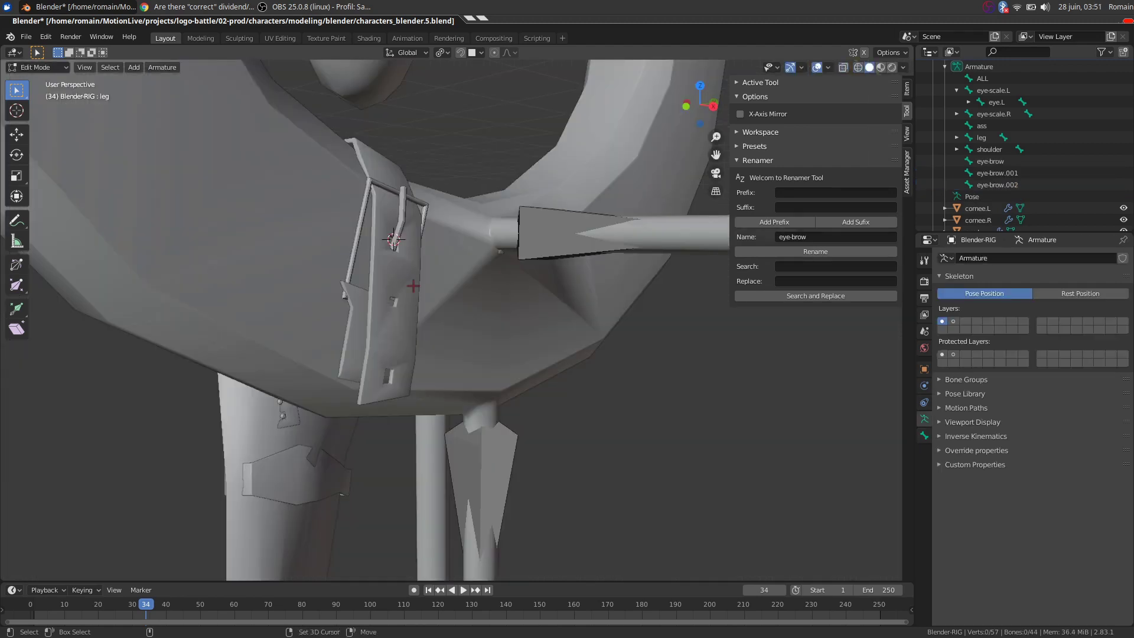
Add another bone and extrude a chain (Bone.002, Bone.003) down the thin limb
key(shift+a)
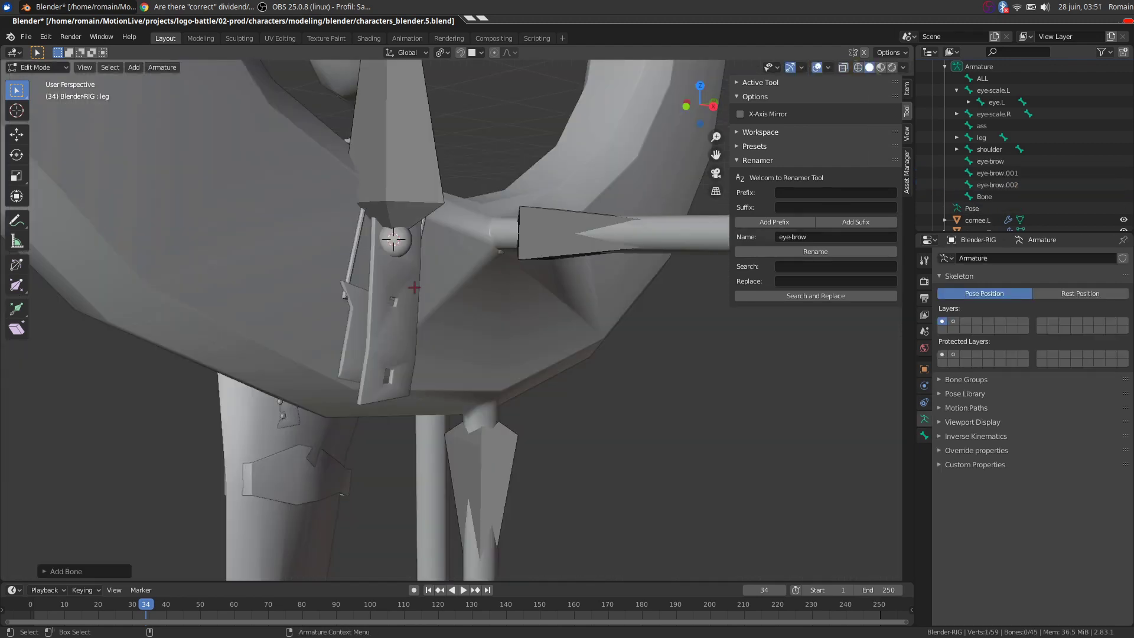
key(KP_1)
scroll(382, 286, up, 4)
key(g)
click(381, 287)
key(e)
click(379, 383)
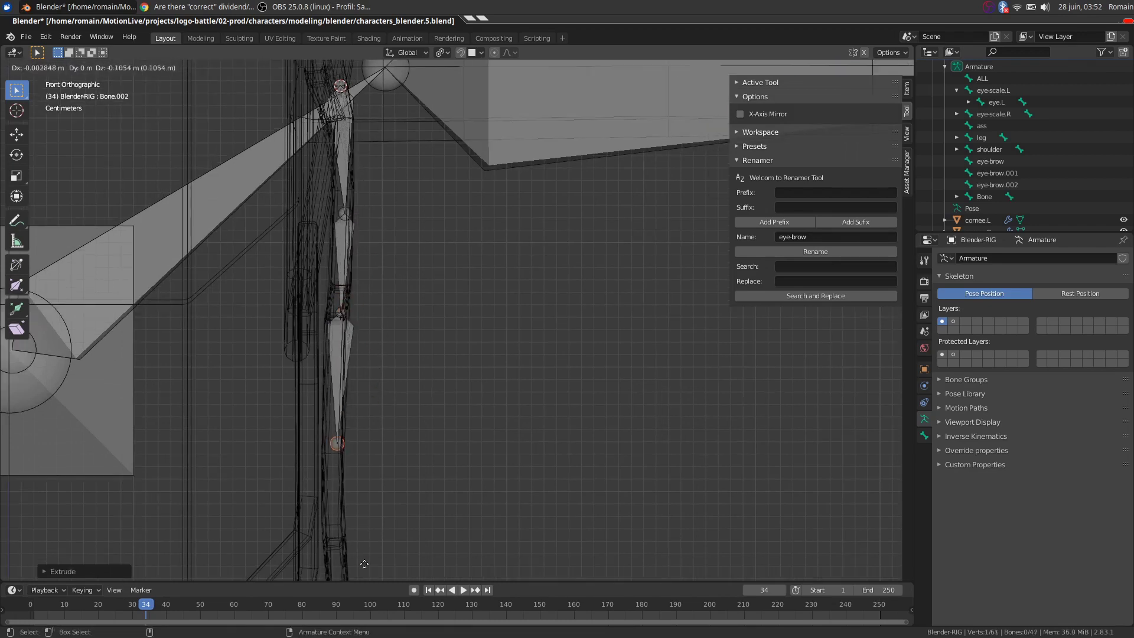
click(364, 564)
shift+middle_drag(365, 563, 366, 378)
key(e)
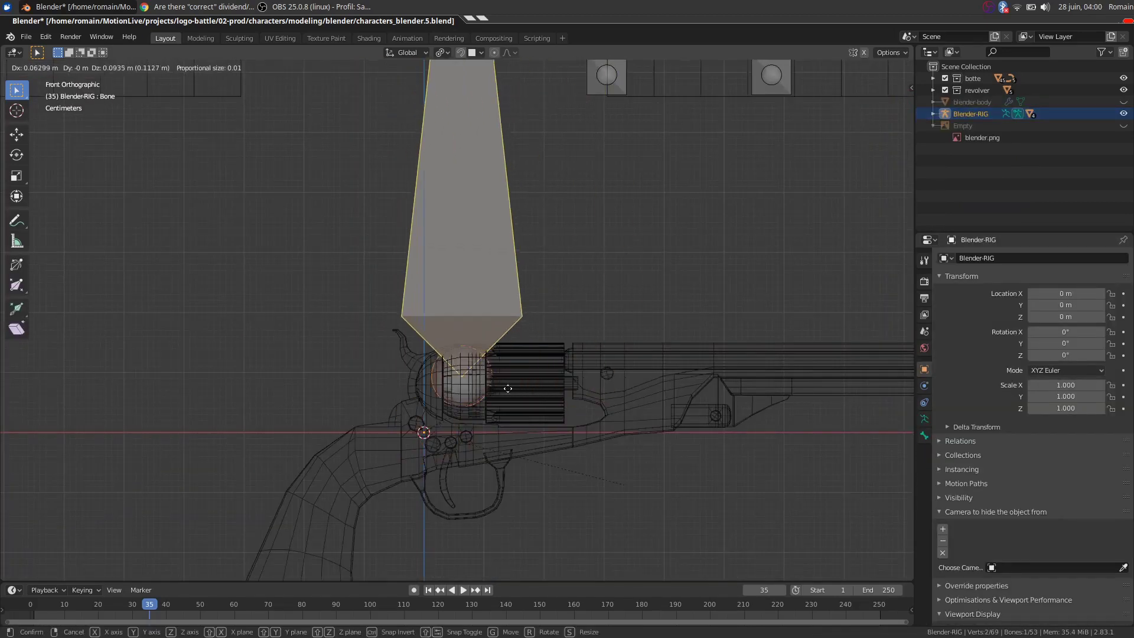
Slide the new bone along the revolver barrel, then select the demo scene's armature
drag(511, 388, 536, 392)
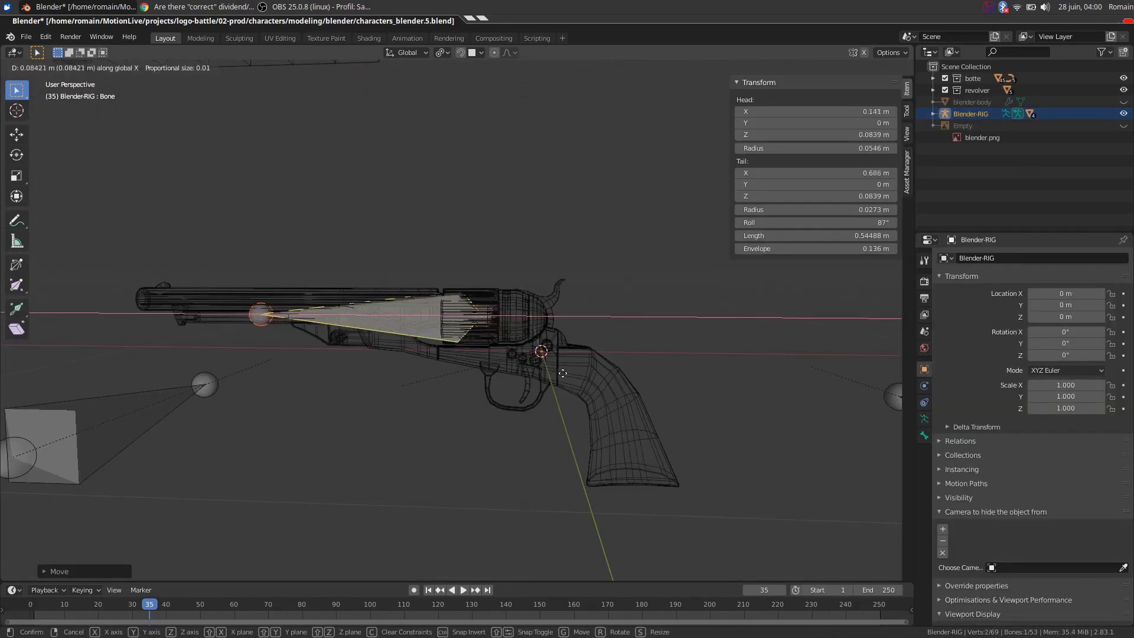
drag(551, 375, 301, 320)
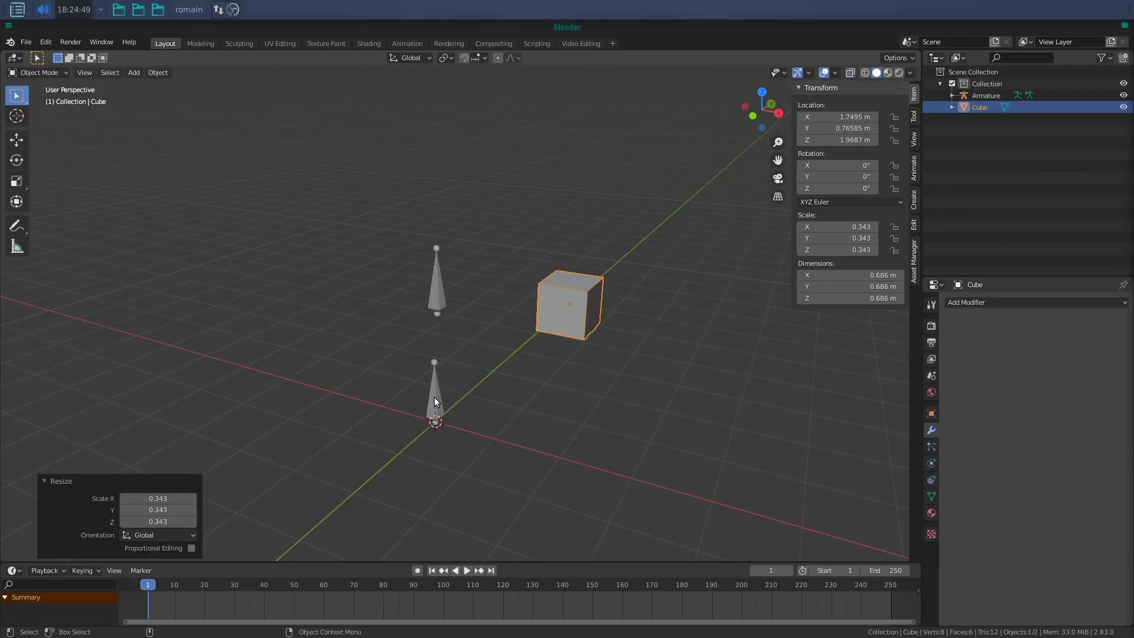
click(434, 398)
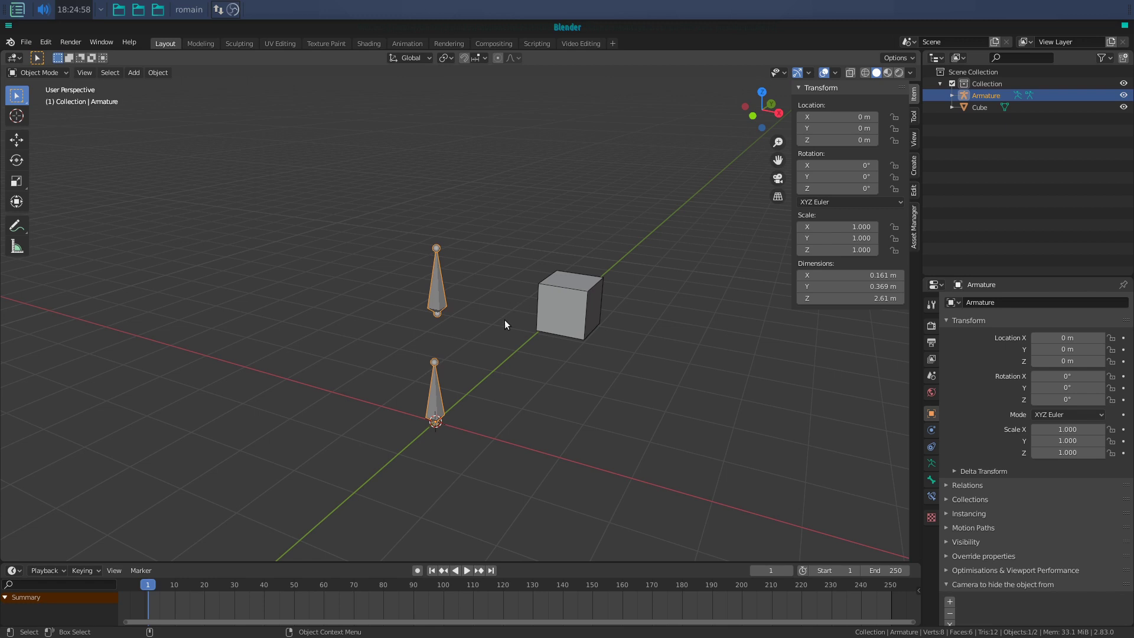
Parent the cube to the upper bone with Bone Relative and test-rotate it
click(552, 311)
shift+click(438, 297)
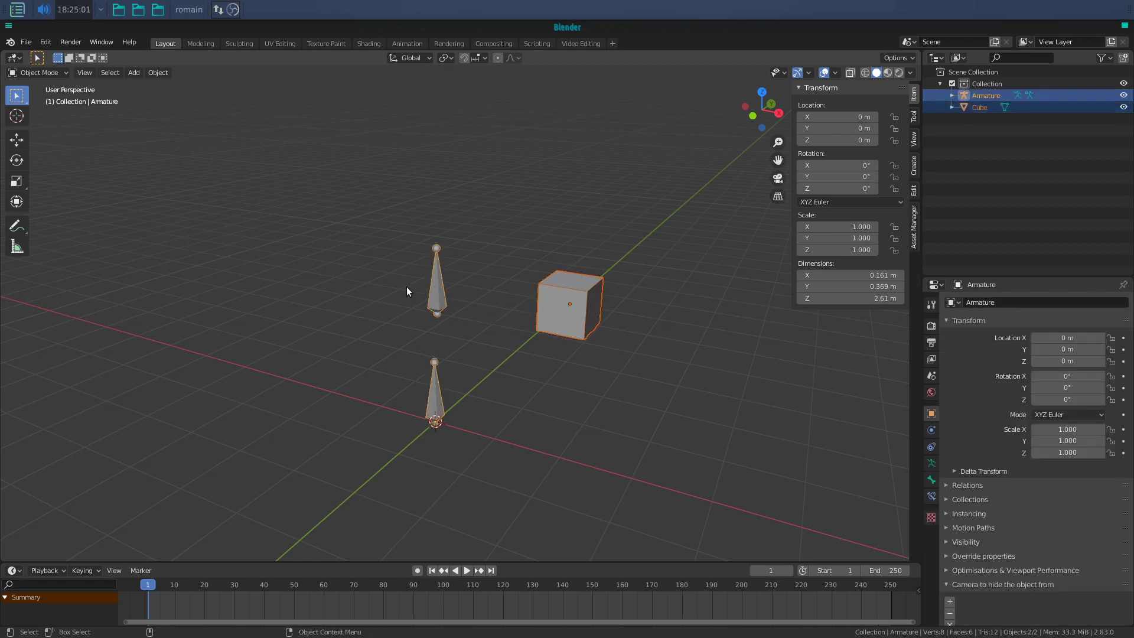
click(70, 73)
click(55, 115)
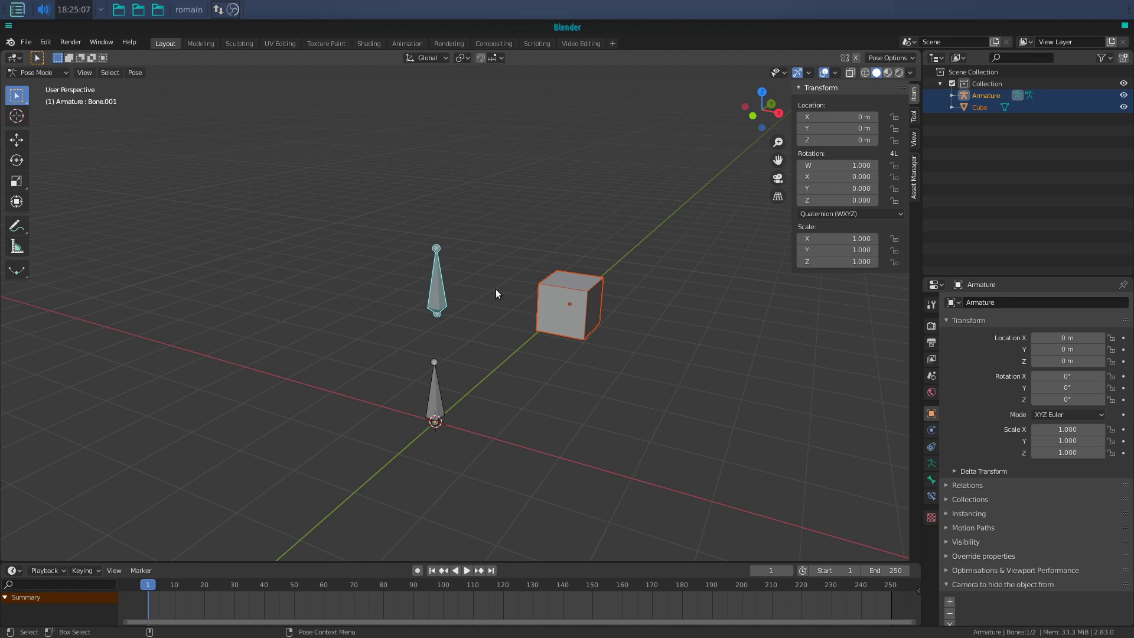
key(ctrl+p)
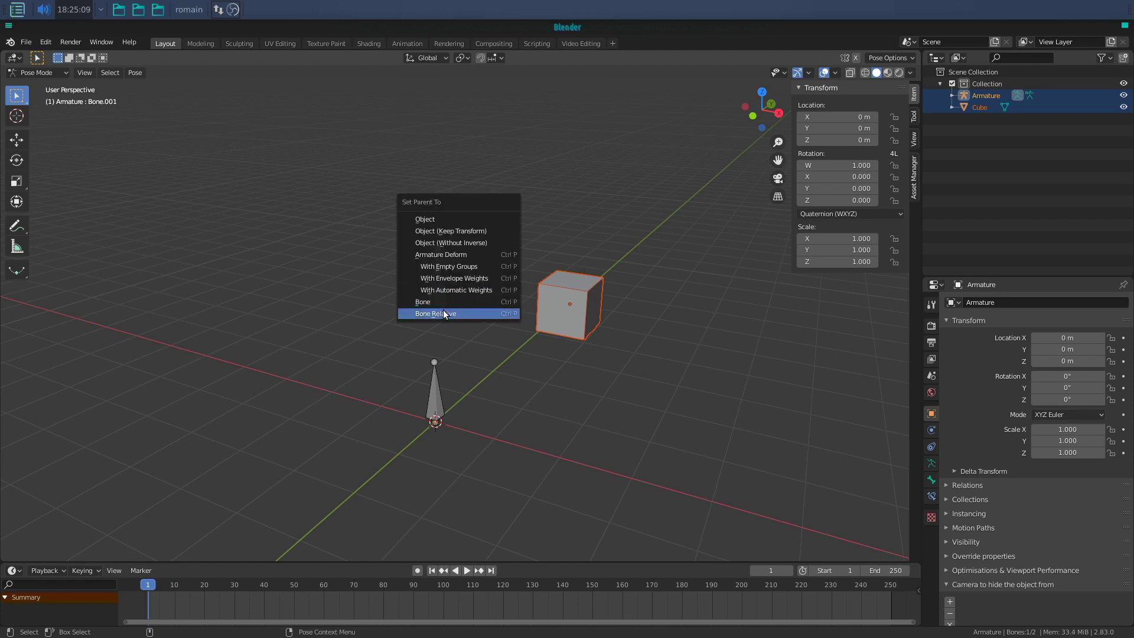
click(442, 310)
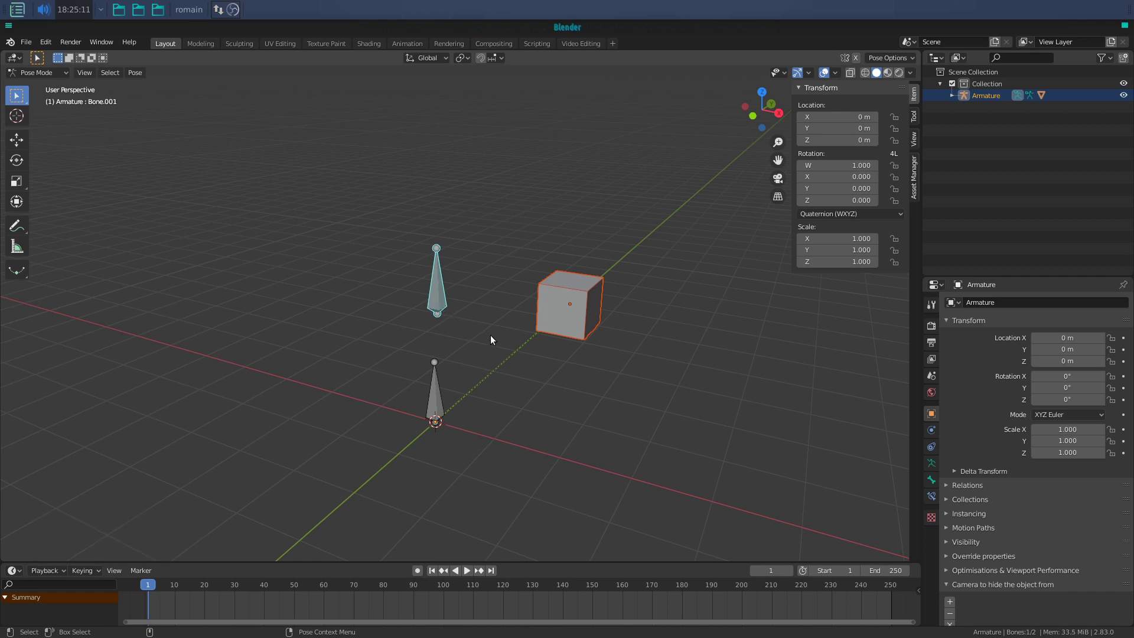
key(r)
key(r)
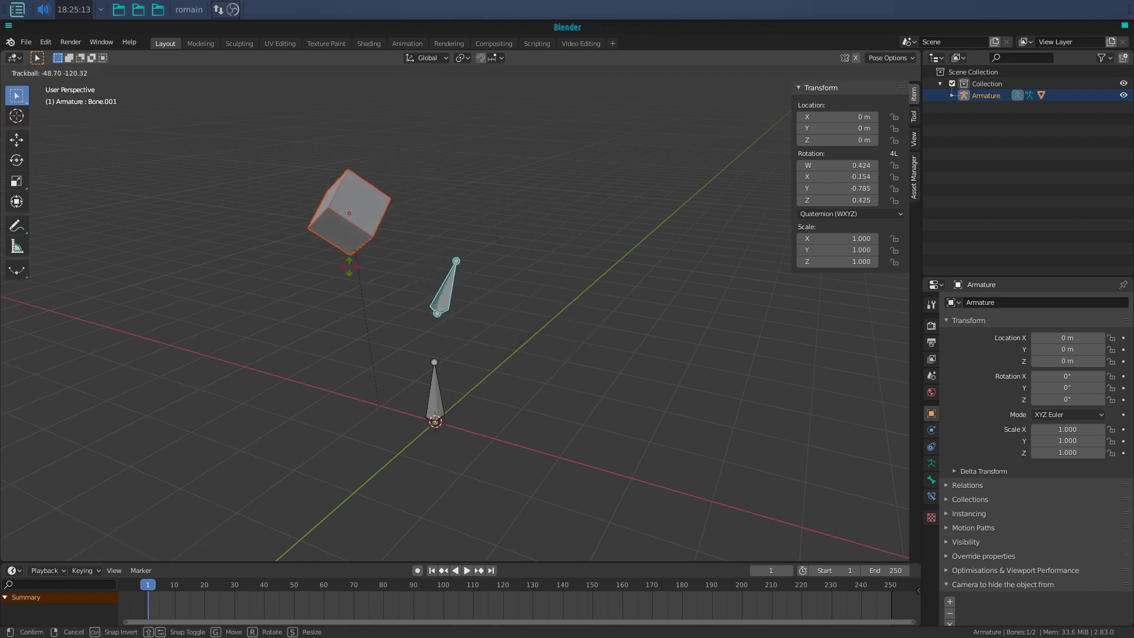
key(Escape)
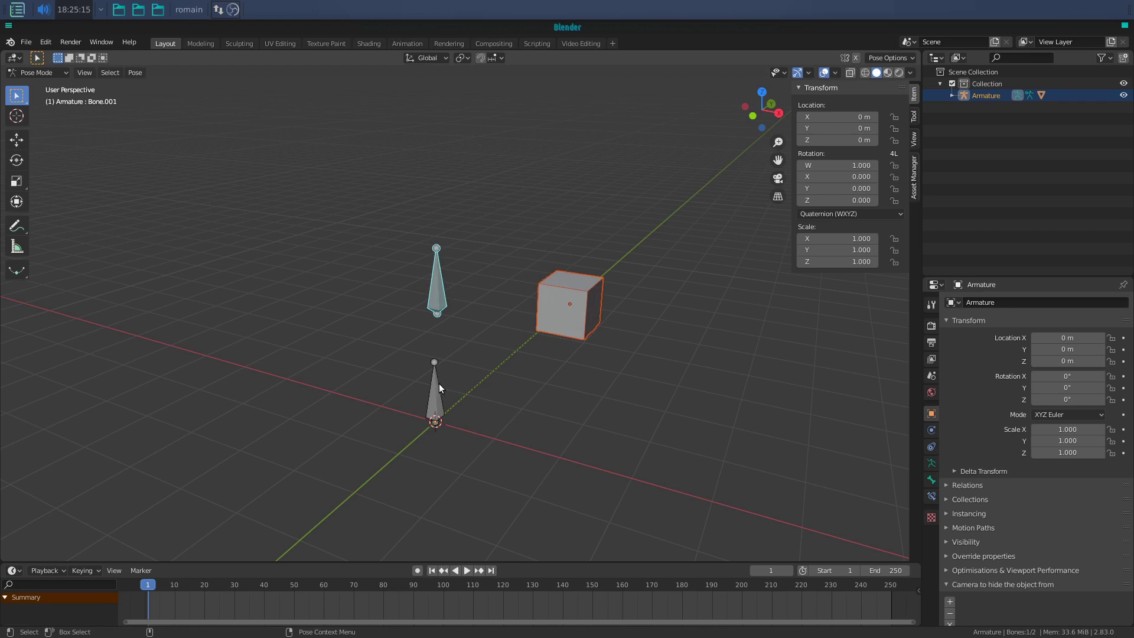
Put the demo armature into Edit Mode with the upper bone selected
click(435, 384)
click(37, 72)
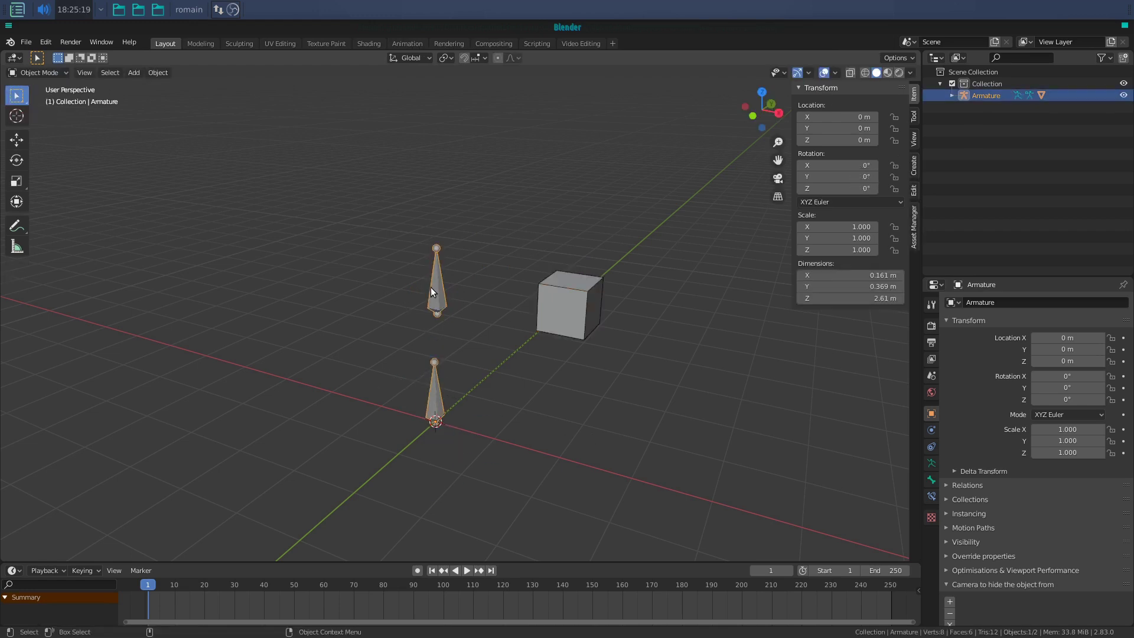
key(ctrl+Tab)
click(431, 289)
click(36, 72)
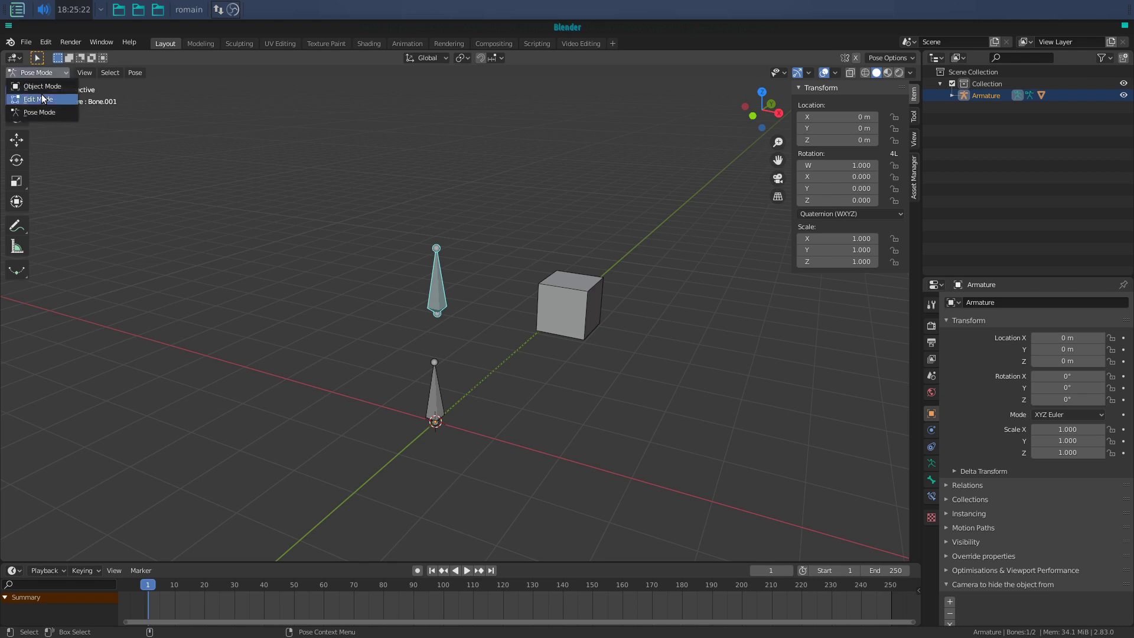
click(43, 99)
mouse_move(497, 378)
middle_down()
mouse_move(511, 374)
mouse_move(541, 427)
mouse_move(511, 398)
middle_up()
Parent the upper bone to the lower one with Keep Offset, then return to Pose Mode
click(541, 427)
click(476, 401)
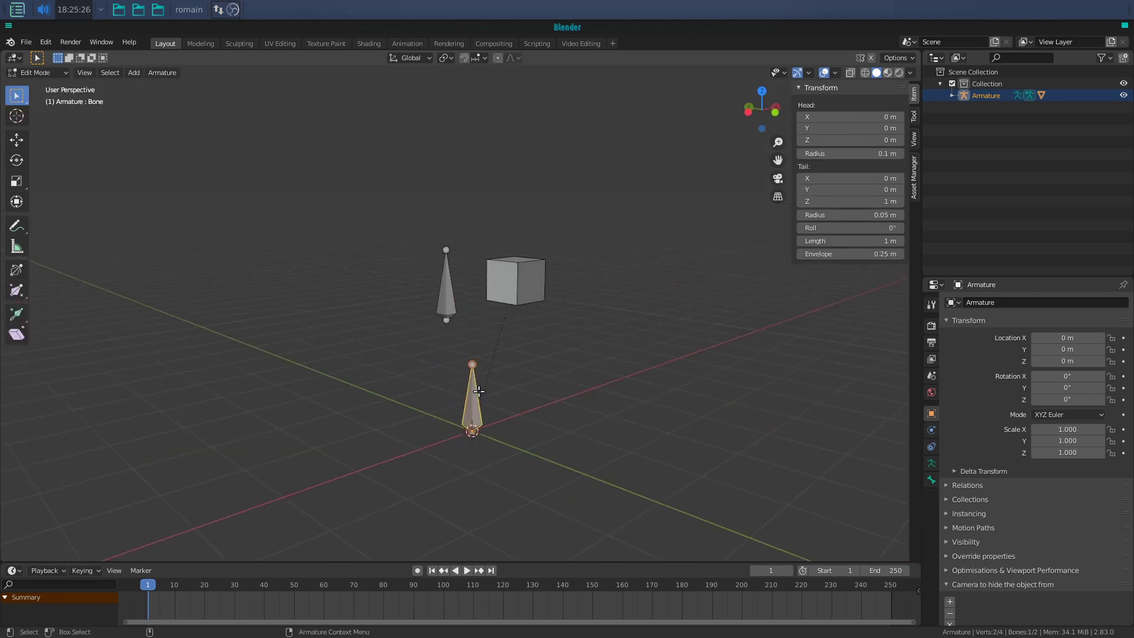
shift+click(450, 303)
key(ctrl+p)
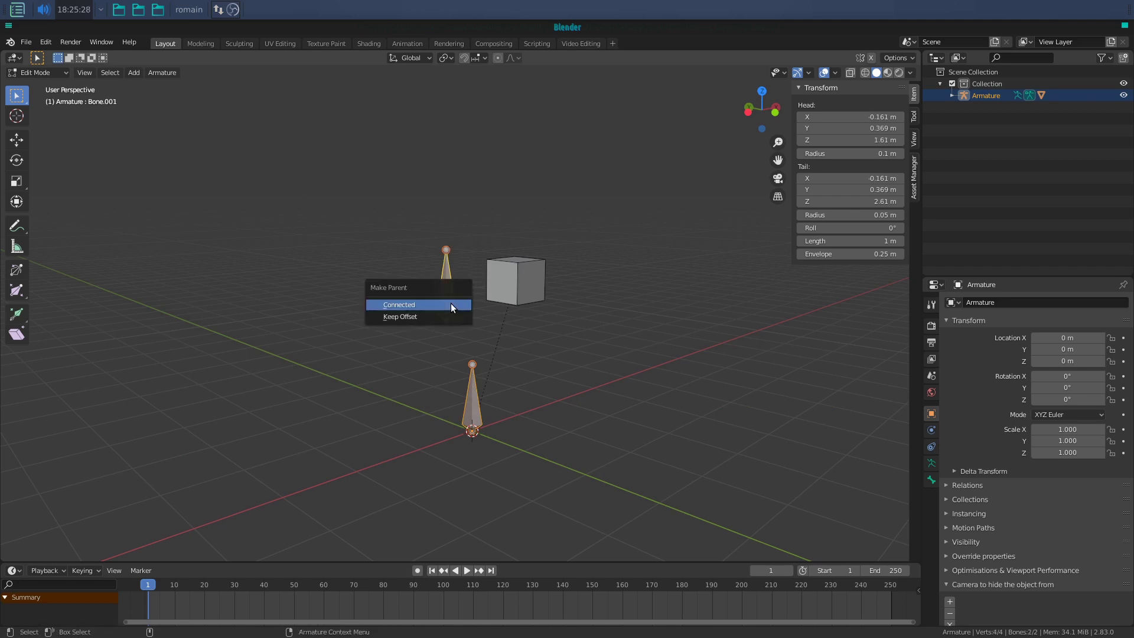
click(437, 320)
click(37, 72)
click(38, 112)
click(445, 283)
middle_drag(449, 272, 440, 227)
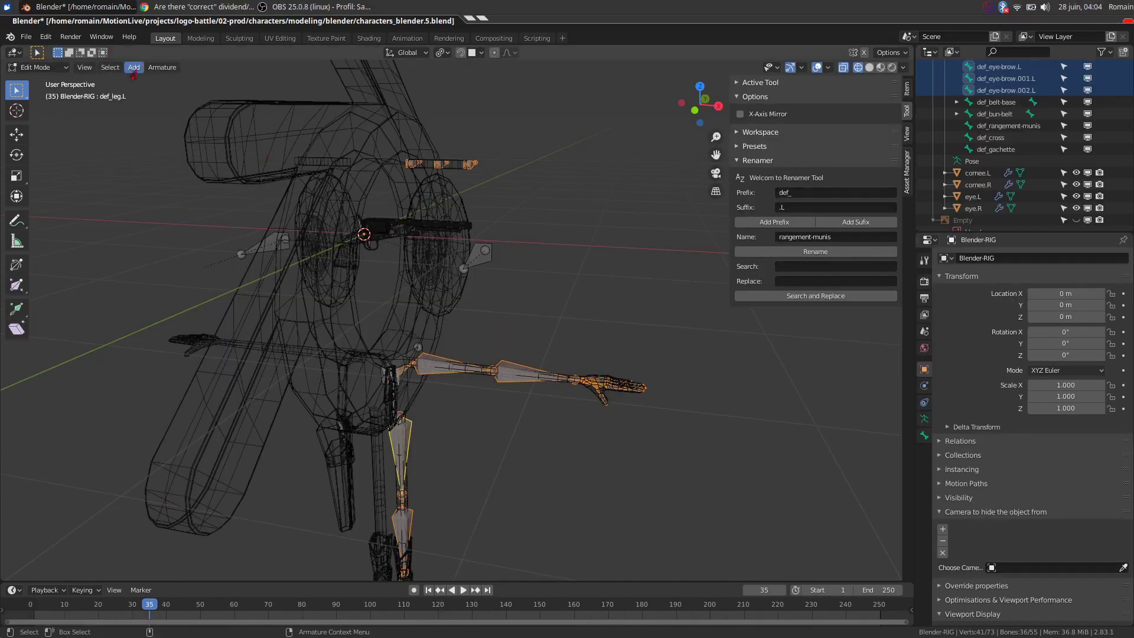
In right-side view, lay the talon bone horizontal and shorten it by moving its tail
click(161, 67)
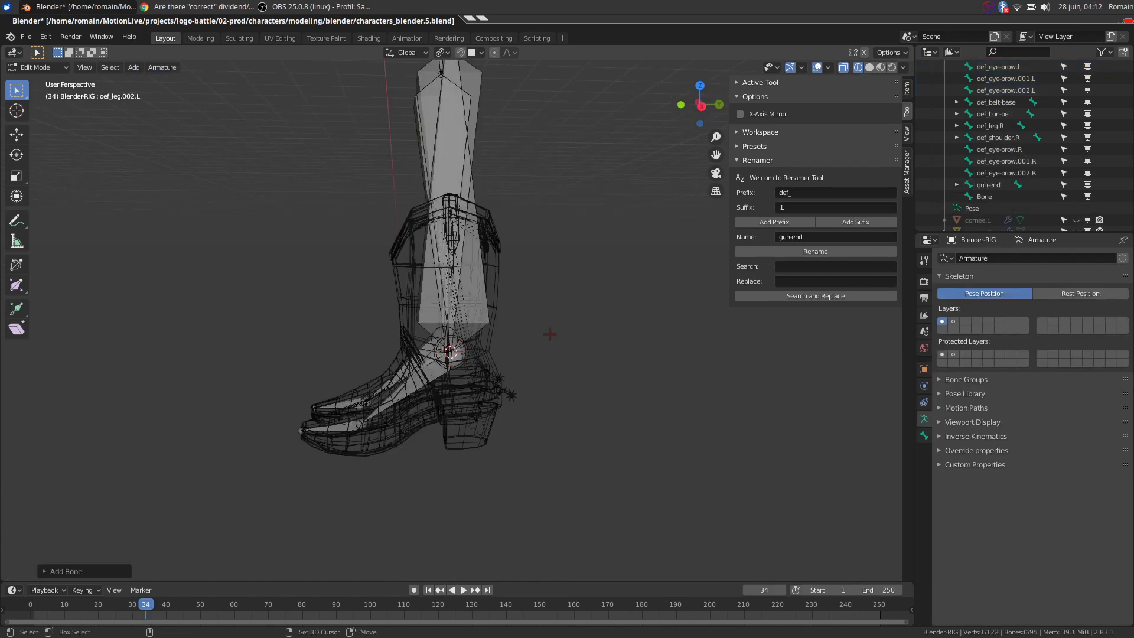
key(KP_3)
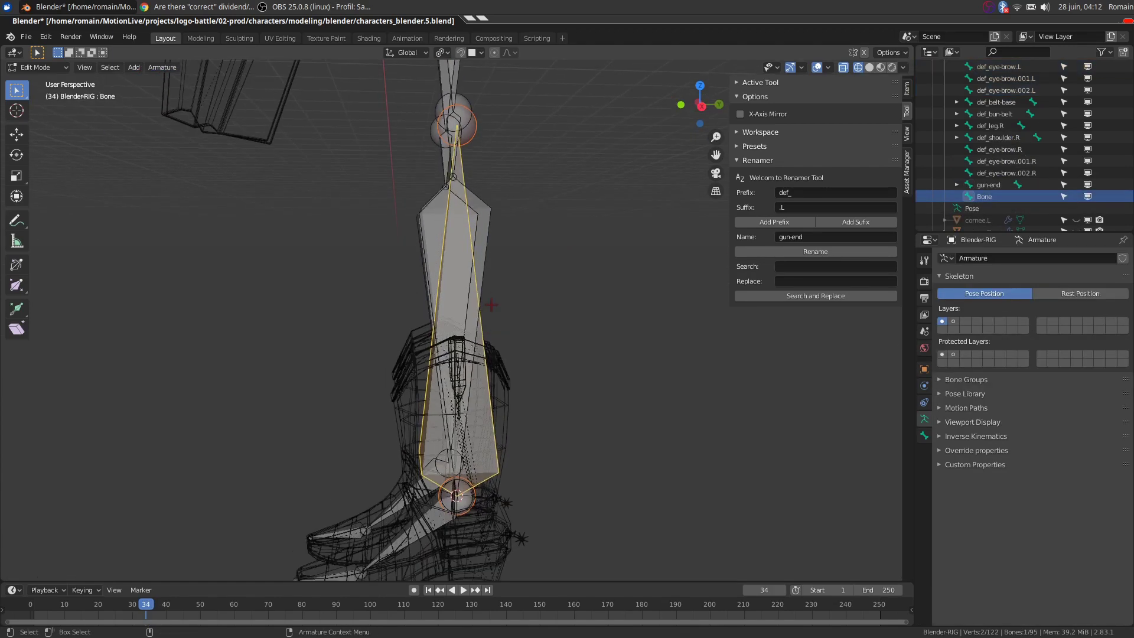
key(Right)
key(r)
key(Return)
key(s)
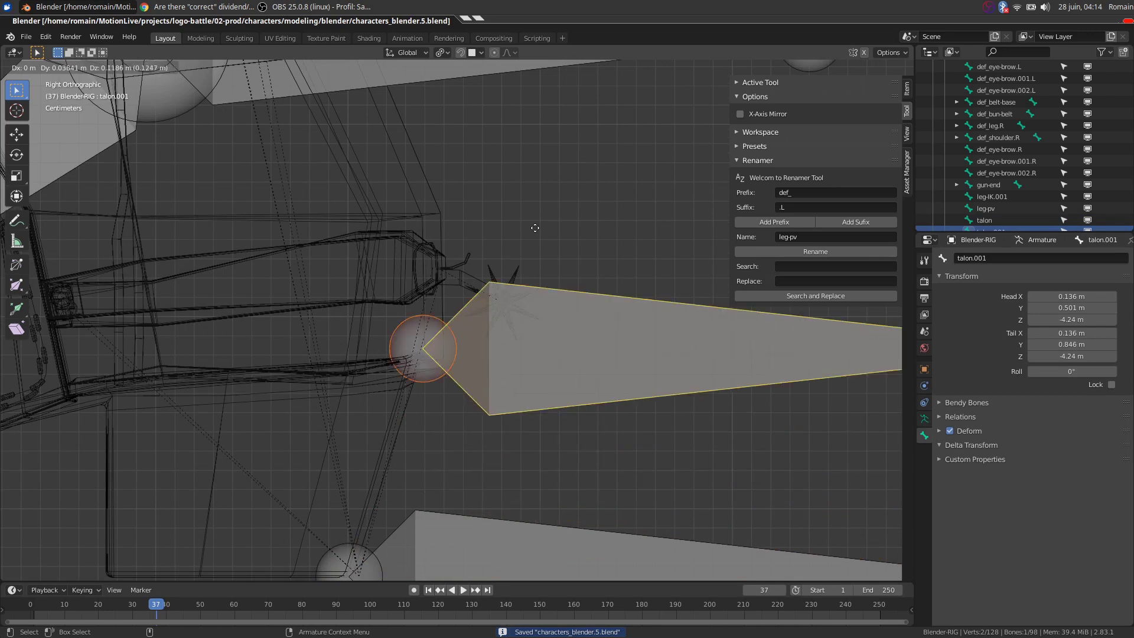
mouse_move(734, 299)
mouse_down()
mouse_move(565, 391)
mouse_move(378, 329)
mouse_up()
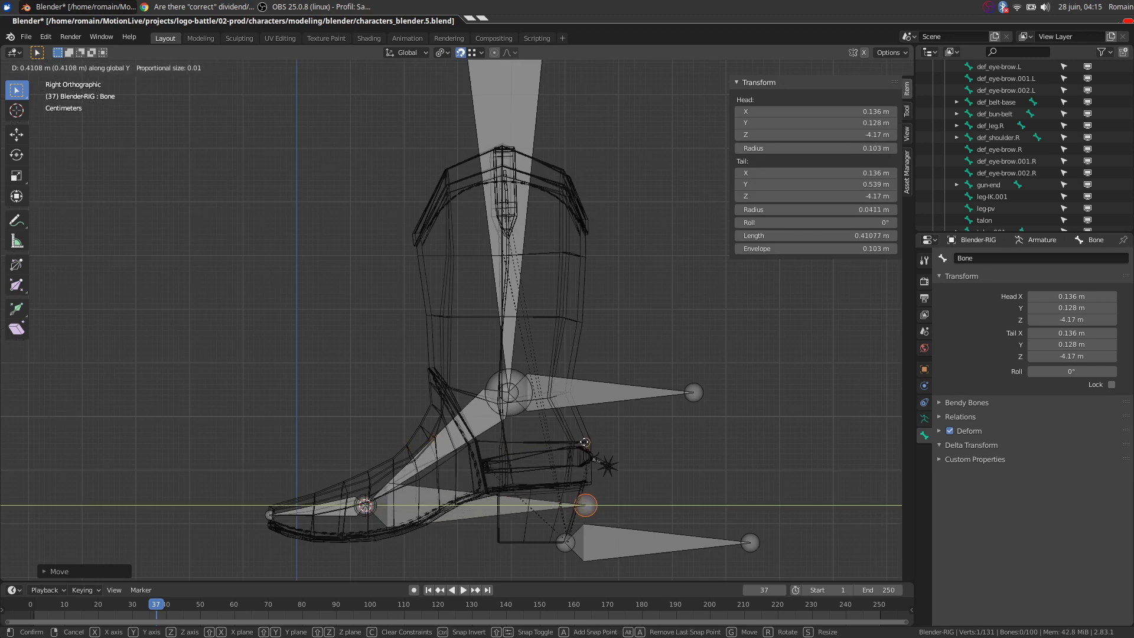
click(506, 443)
Duplicate the shortened talon bone and place the copy at the boot toe
key(shift+d)
click(271, 520)
key(shift+x)
Add a smaller talon.003 copy, then duplicate it as talon.004 moved along X
key(shift+d)
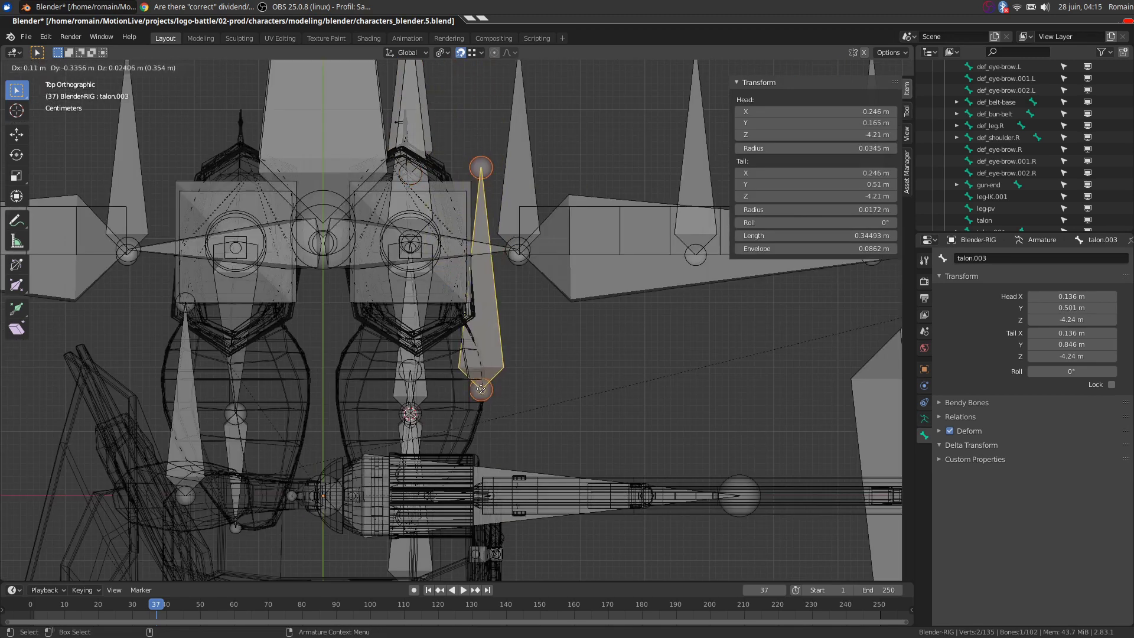
click(489, 384)
scroll(341, 459, up, 2)
key(s)
click(600, 372)
key(shift+d)
key(x)
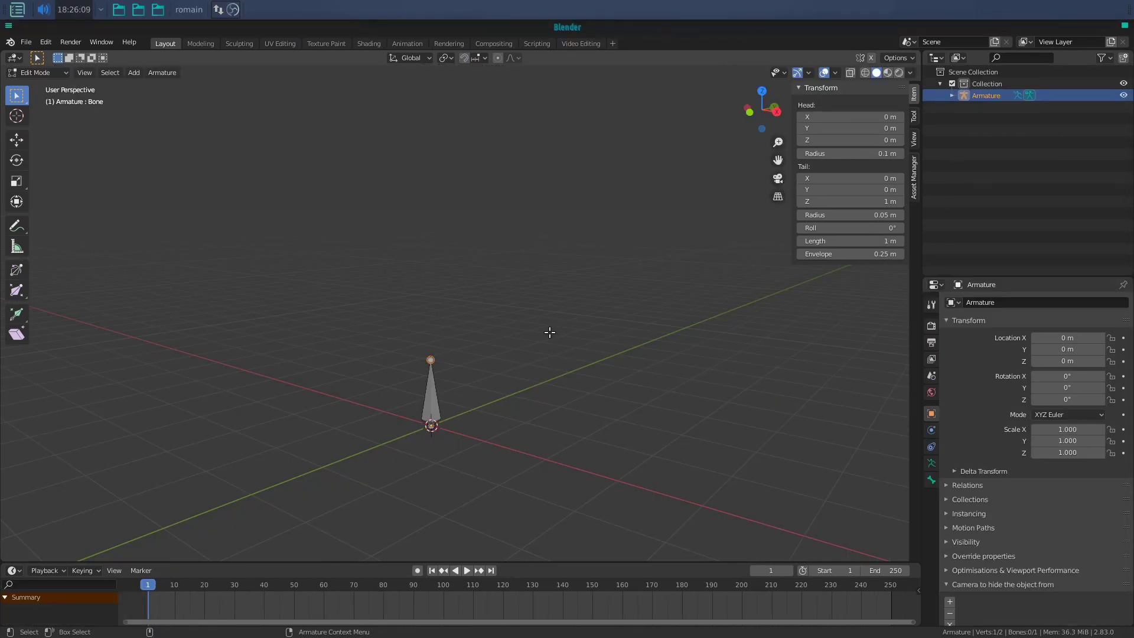
Enable Axes under the armature's Viewport Display settings so the demo bone shows its local axes
middle_drag(512, 323, 502, 335)
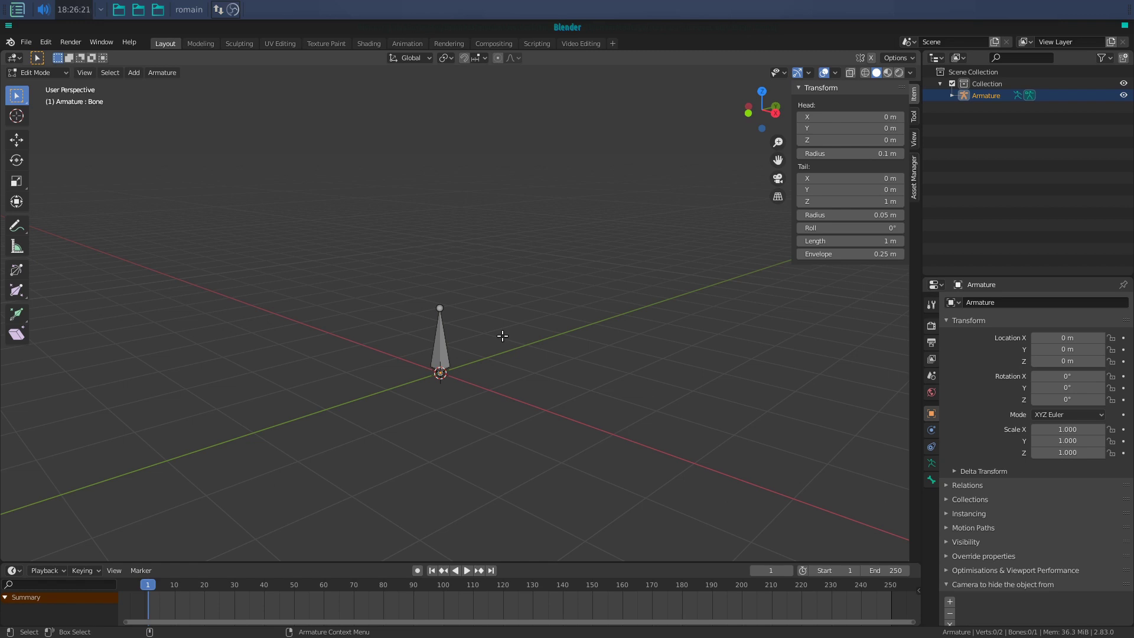
middle_drag(503, 336, 412, 315)
mouse_move(578, 342)
middle_down()
mouse_move(558, 363)
mouse_move(489, 362)
mouse_move(431, 293)
mouse_move(450, 370)
mouse_move(428, 381)
middle_up()
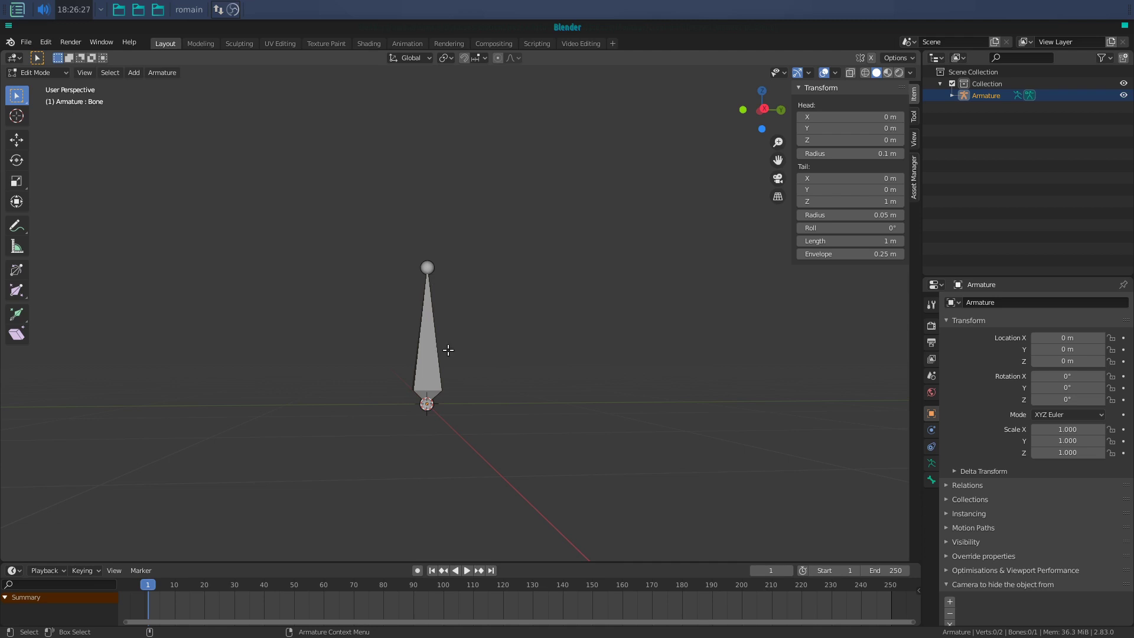
click(932, 463)
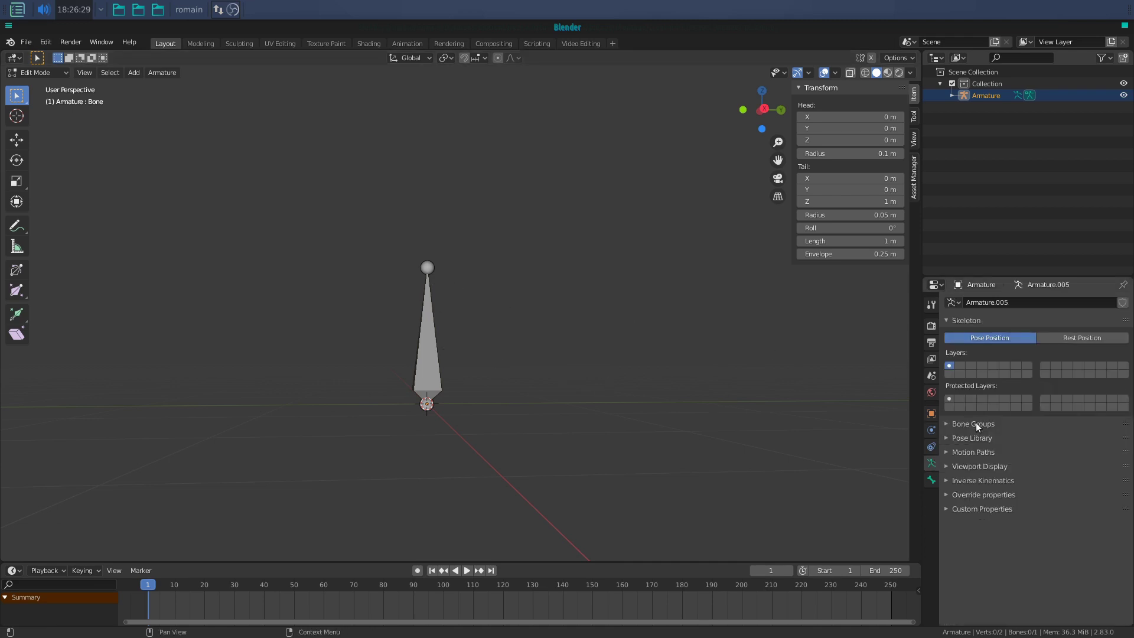
click(968, 467)
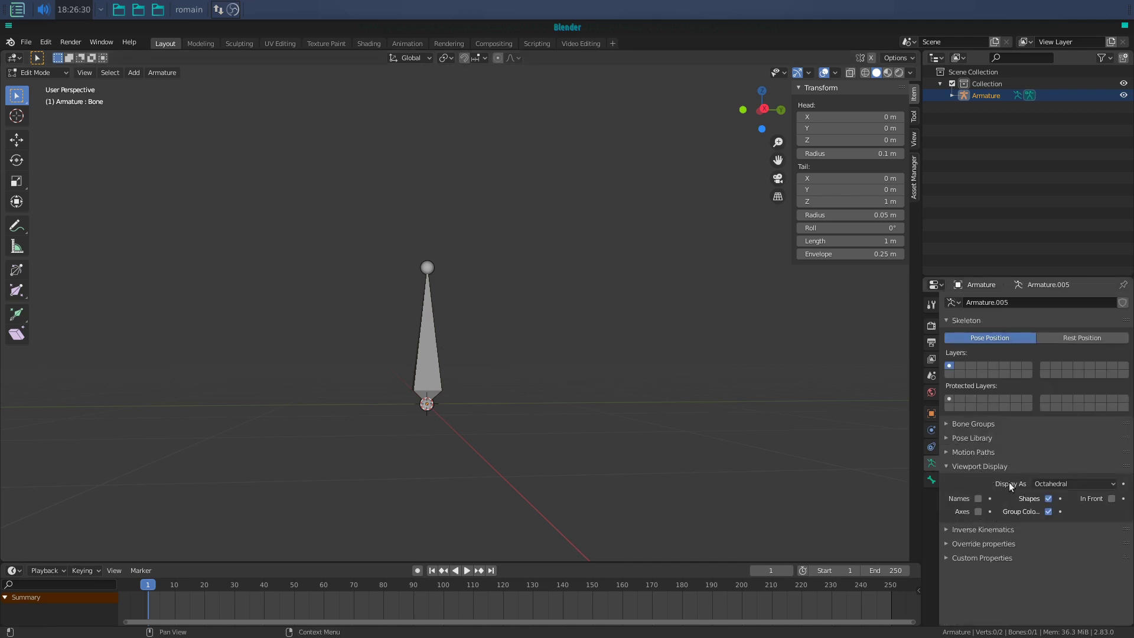
click(978, 511)
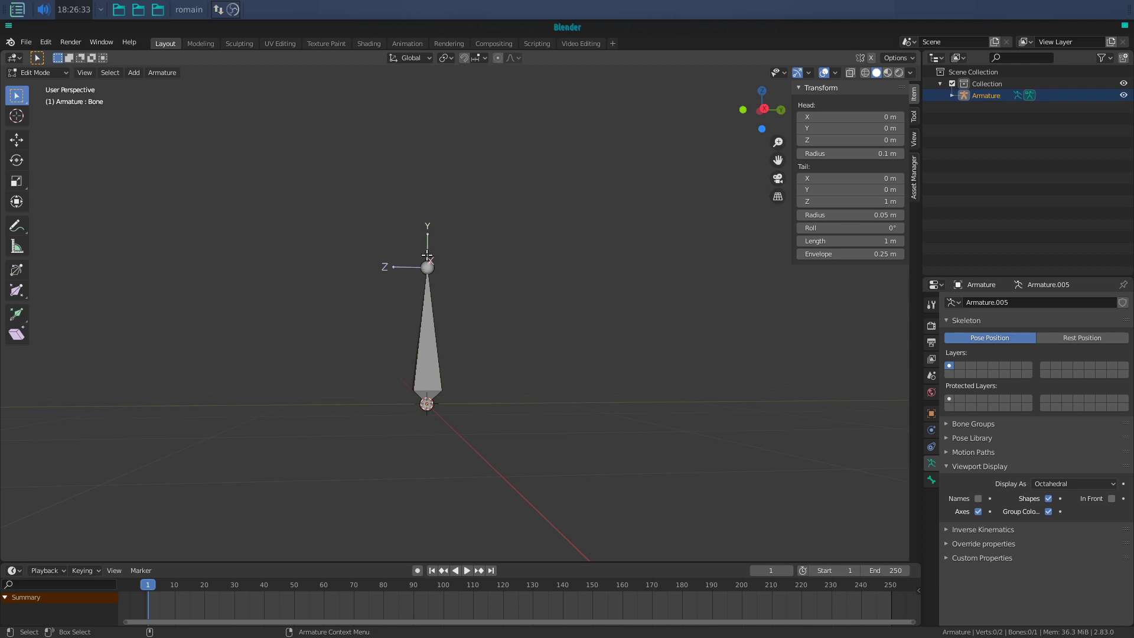
Set the pivot to Individual Origins and rotate the demo bone 90° about X
middle_drag(499, 324, 433, 281)
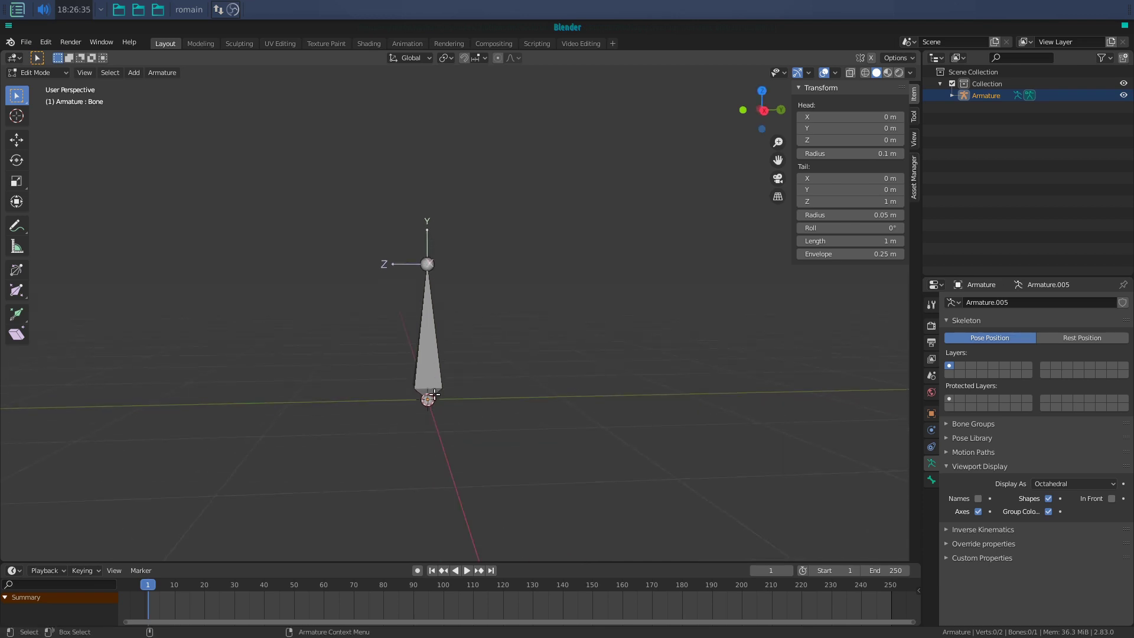
click(429, 356)
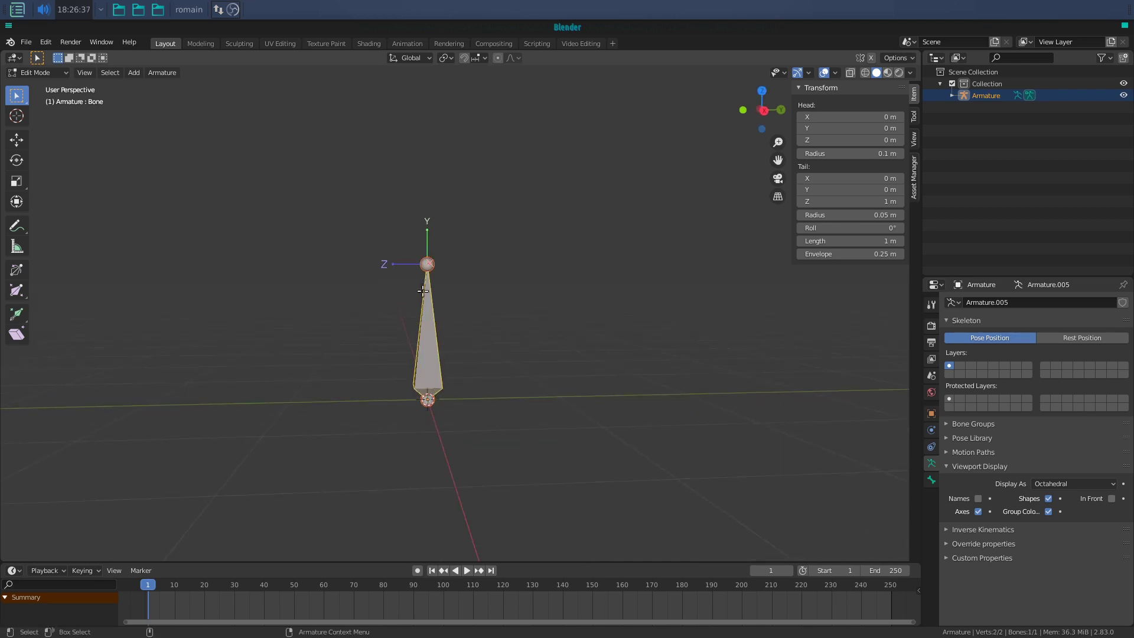
click(446, 58)
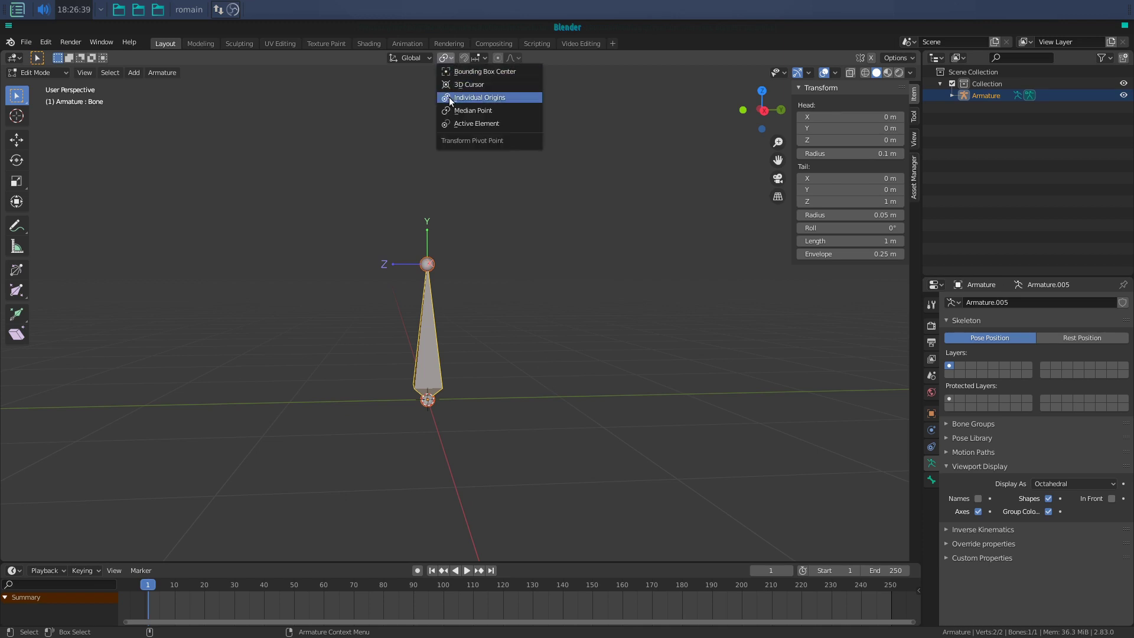
click(449, 101)
text(rx90-)
key(Return)
click(403, 402)
mouse_move(502, 256)
middle_down()
mouse_move(404, 401)
mouse_move(455, 397)
mouse_move(451, 406)
middle_up()
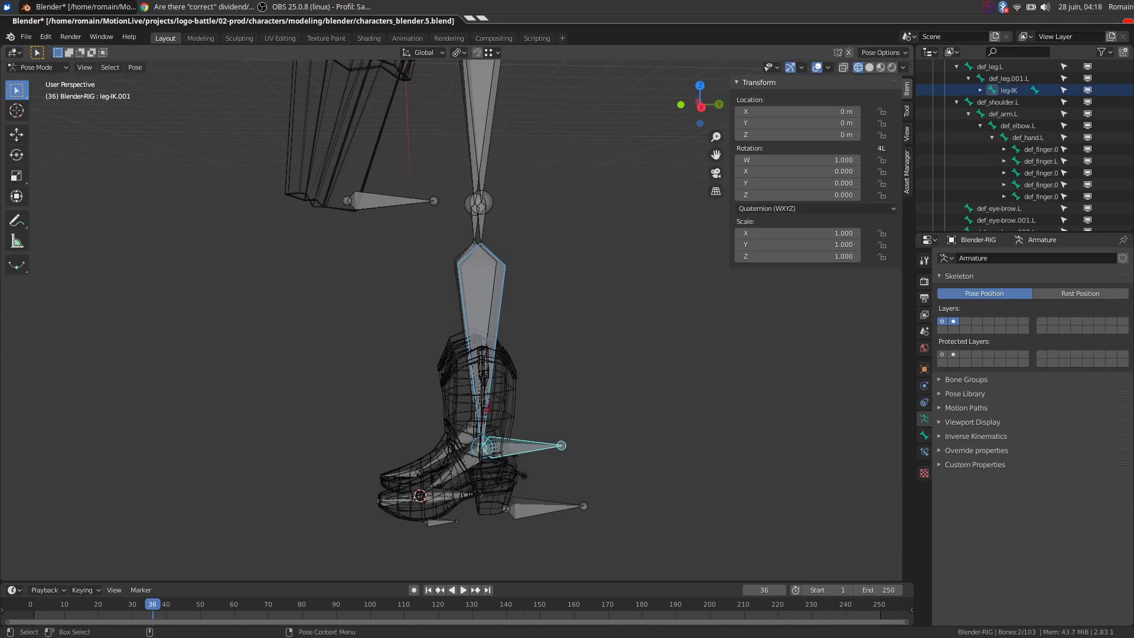
Add an IK constraint on leg-IK targeting leg-IK.001 with chain length 2
shift+click(492, 343)
key(shift+i)
click(448, 337)
click(924, 451)
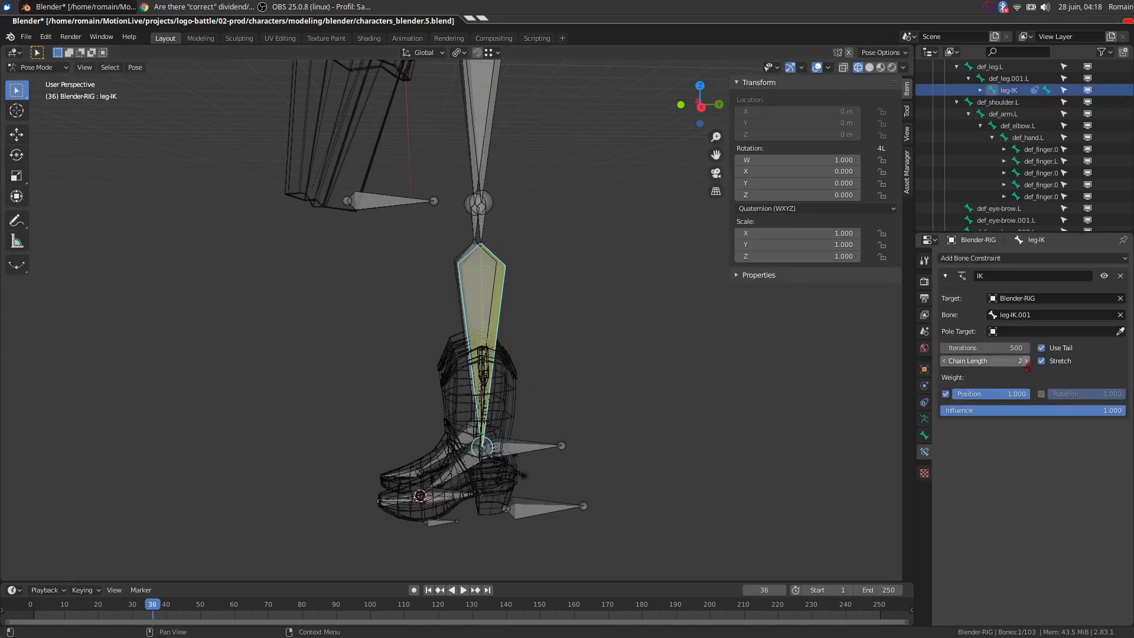
triple_click(1025, 361)
Set the IK pole target to Blender-RIG / leg-pv and raise the foot control to test the knee
click(587, 371)
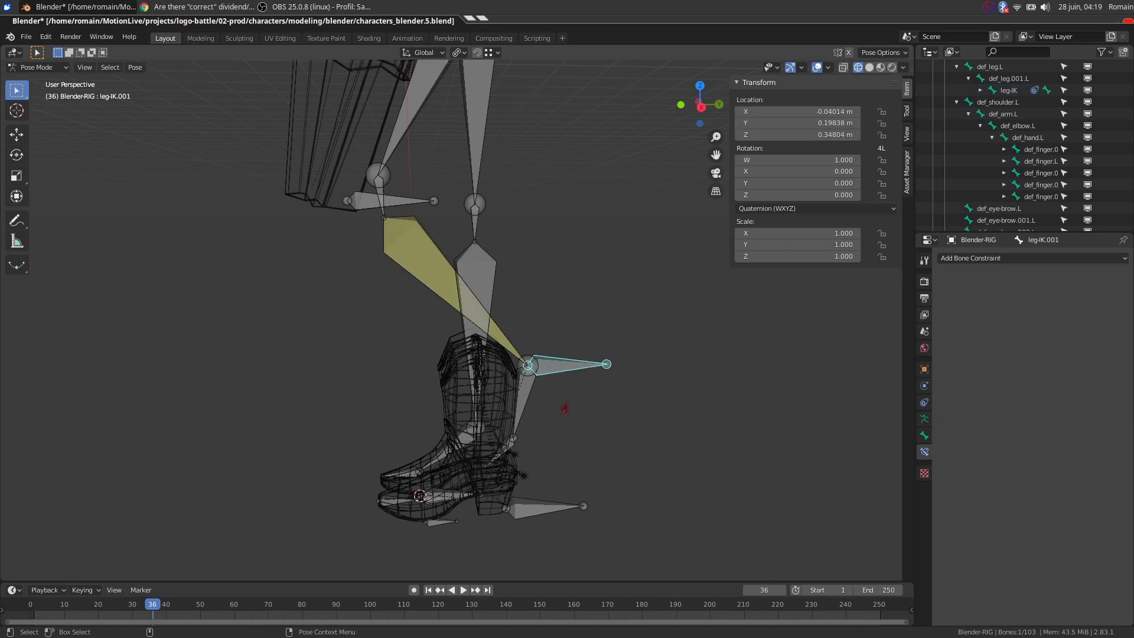
key(ctrl+z)
click(1031, 331)
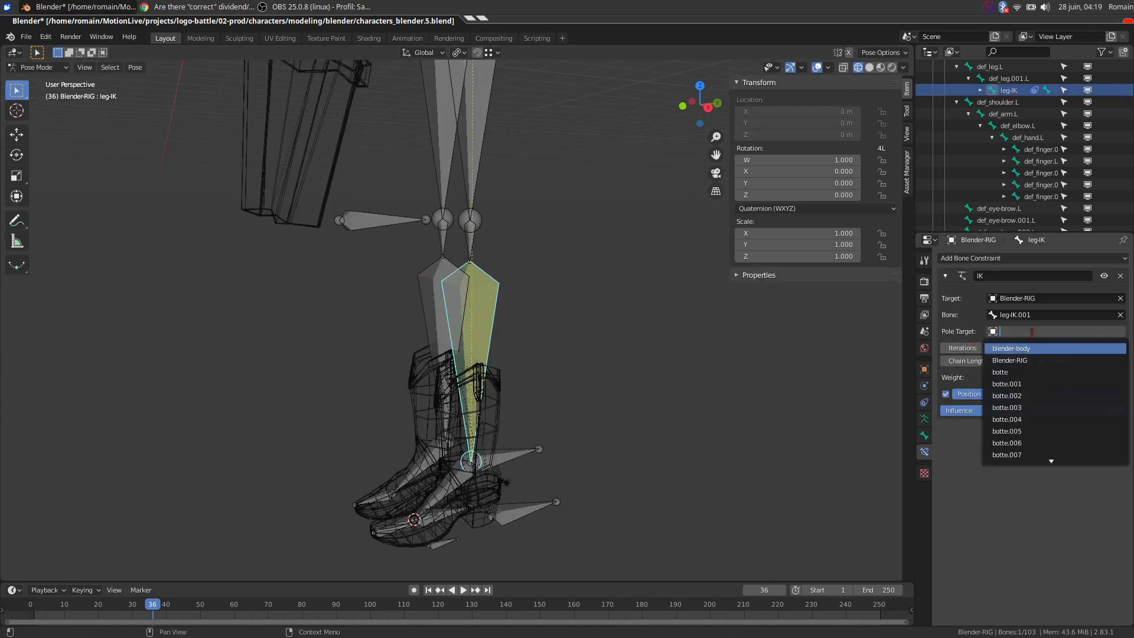
click(1028, 360)
text(pv)
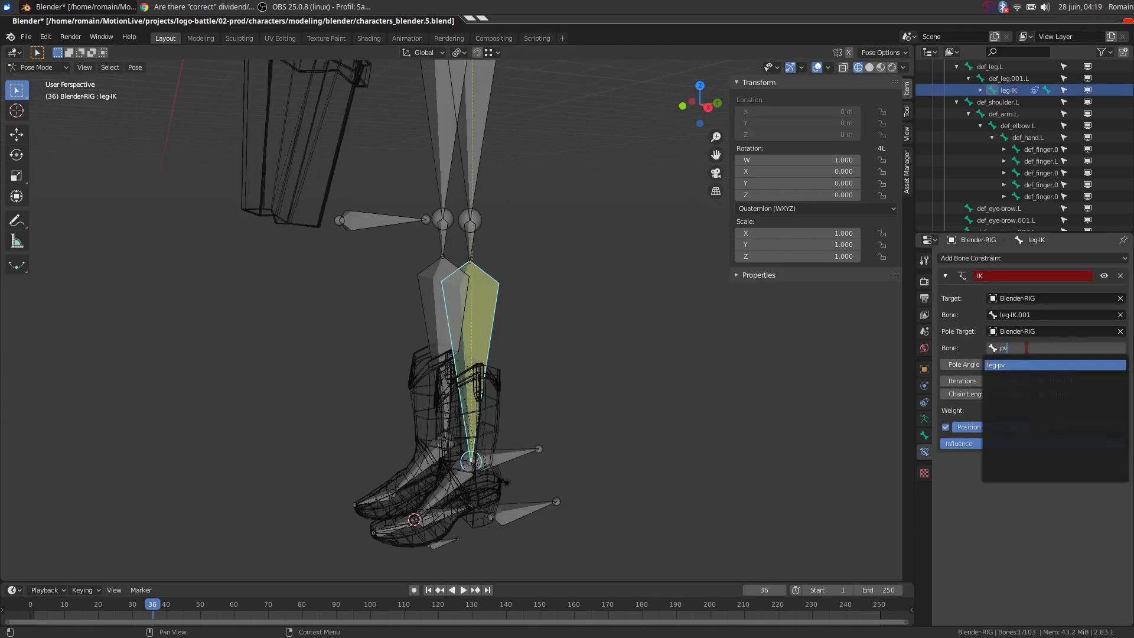
key(Return)
drag(507, 455, 650, 263)
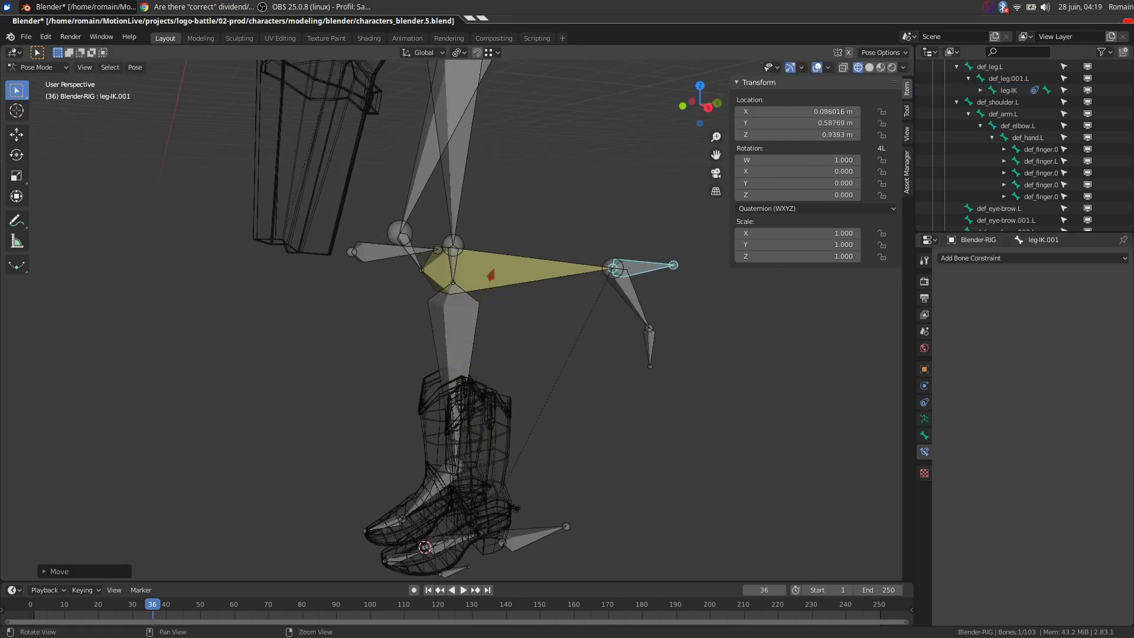
middle_drag(490, 275, 543, 373)
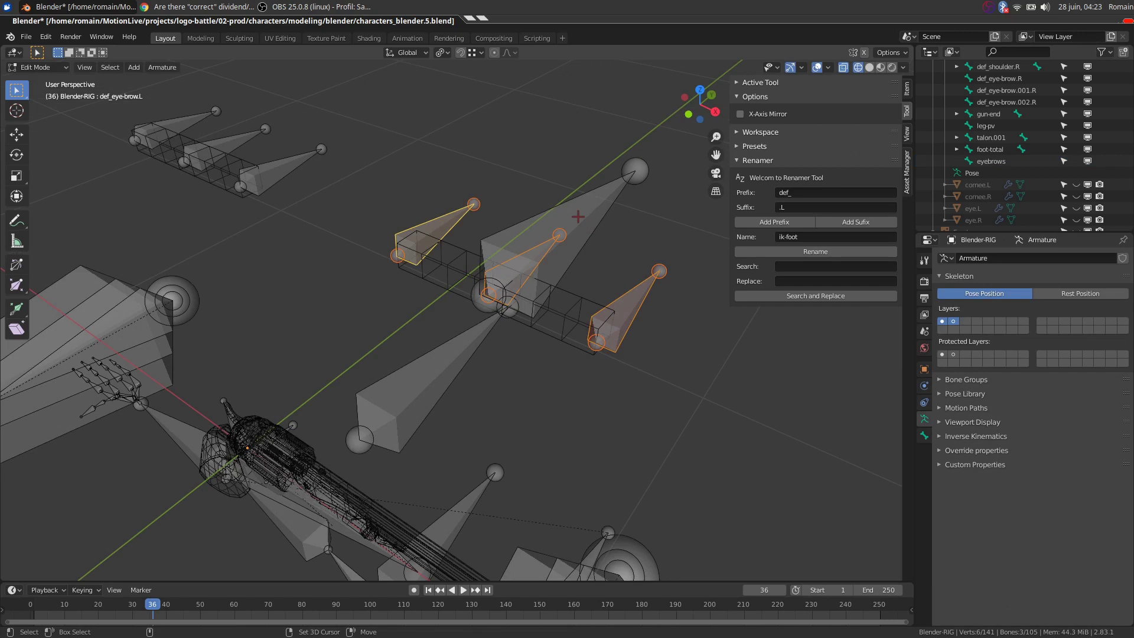
Parent the selected bones to the eyebrows bone and save the blend file
shift+click(578, 217)
key(ctrl+p)
click(576, 217)
key(alt+a)
key(ctrl+s)
Duplicate the eye control bone as ctl-eyes.001 and place it below the head
mouse_move(575, 220)
middle_down()
mouse_move(514, 455)
mouse_move(593, 366)
middle_up()
key(Right)
click(594, 367)
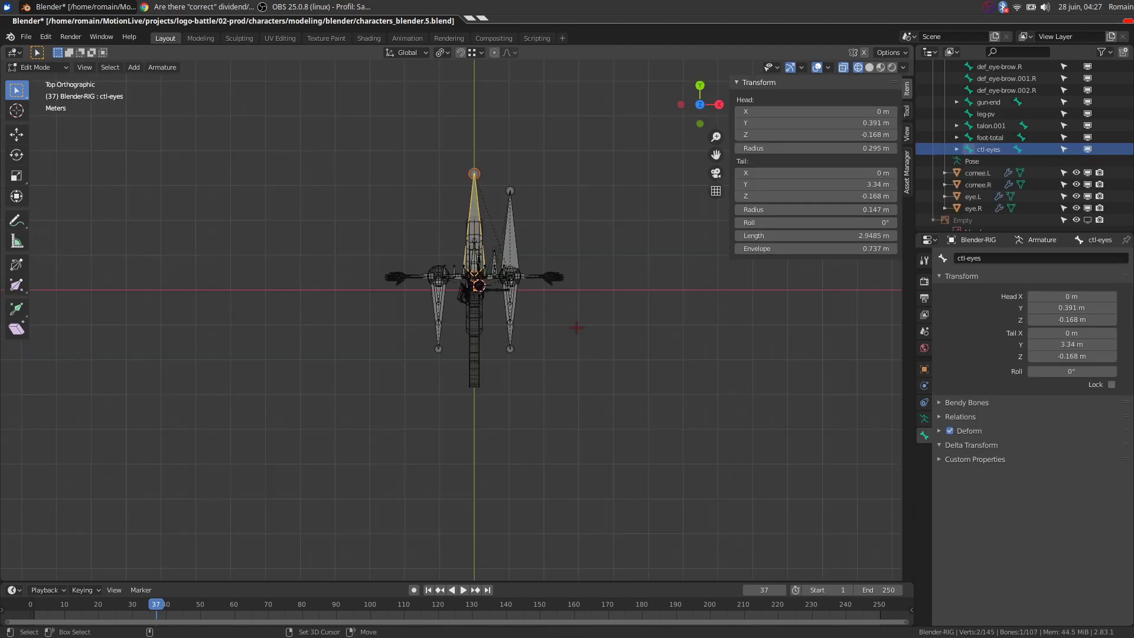
key(shift+d)
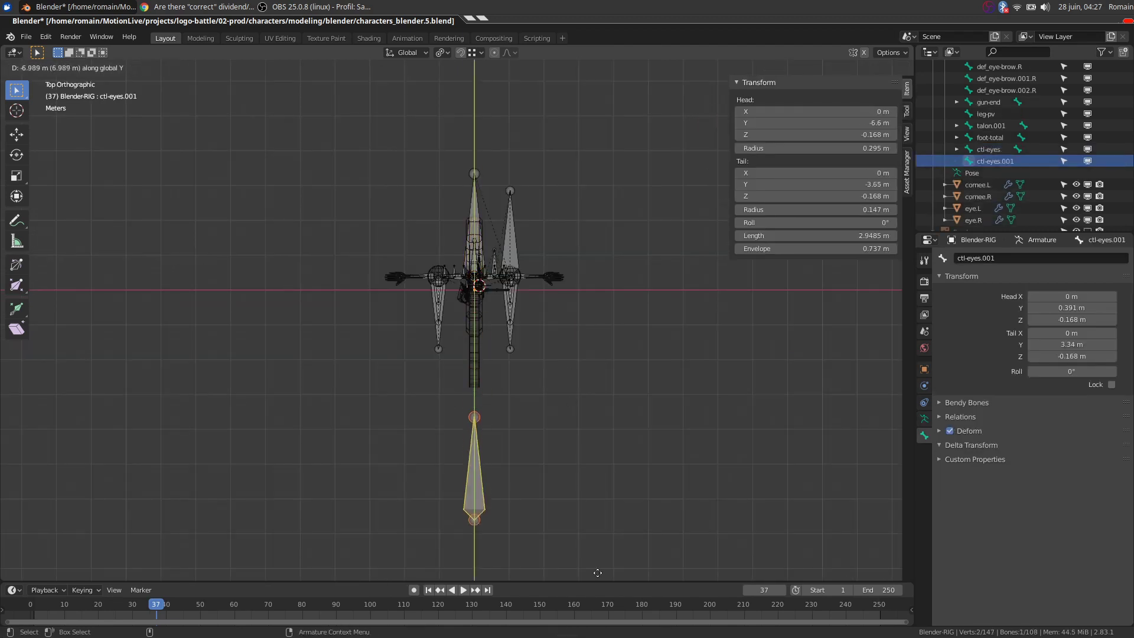
click(680, 571)
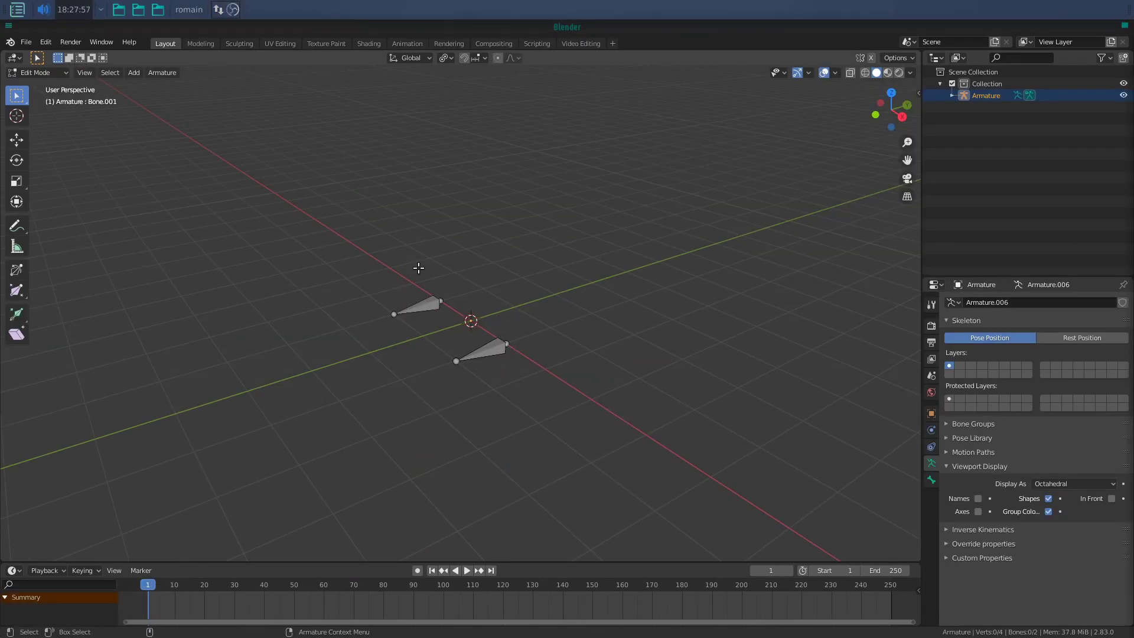
Select the lower and upper demo bones and orbit so the X axis runs vertically
mouse_move(508, 255)
middle_down()
mouse_move(435, 413)
mouse_move(455, 374)
middle_up()
click(457, 366)
click(416, 304)
mouse_move(413, 307)
middle_down()
mouse_move(447, 401)
mouse_move(412, 381)
mouse_move(466, 330)
mouse_move(474, 346)
middle_up()
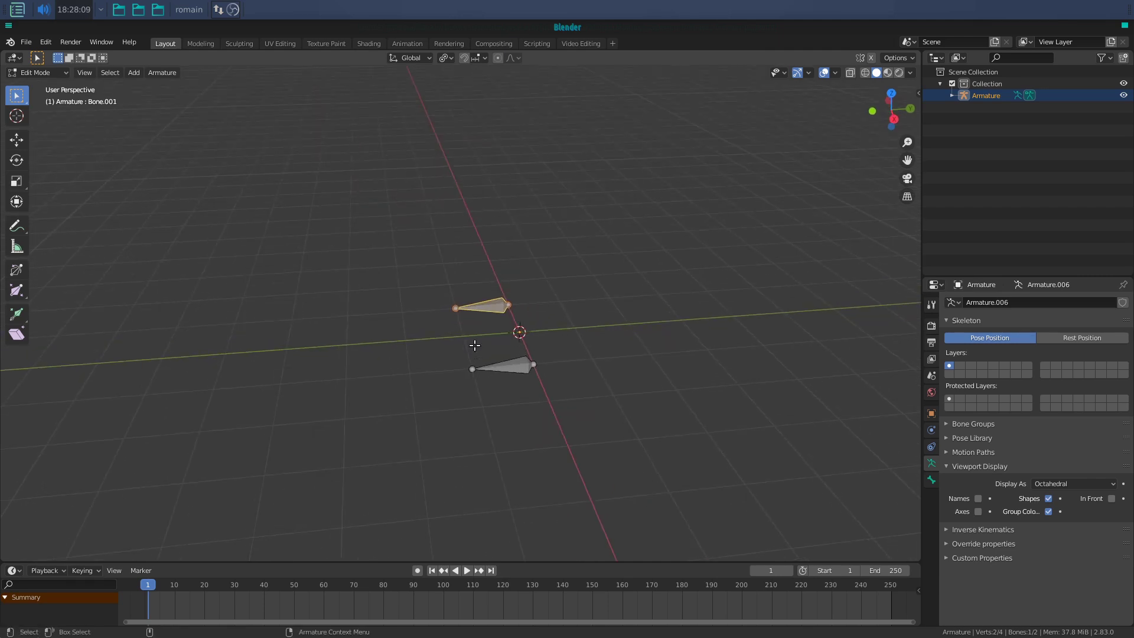
mouse_move(475, 345)
middle_down()
mouse_move(562, 332)
mouse_move(436, 349)
middle_up()
Add a new bone rotated 90° about X and move it left along Y
key(shift+a)
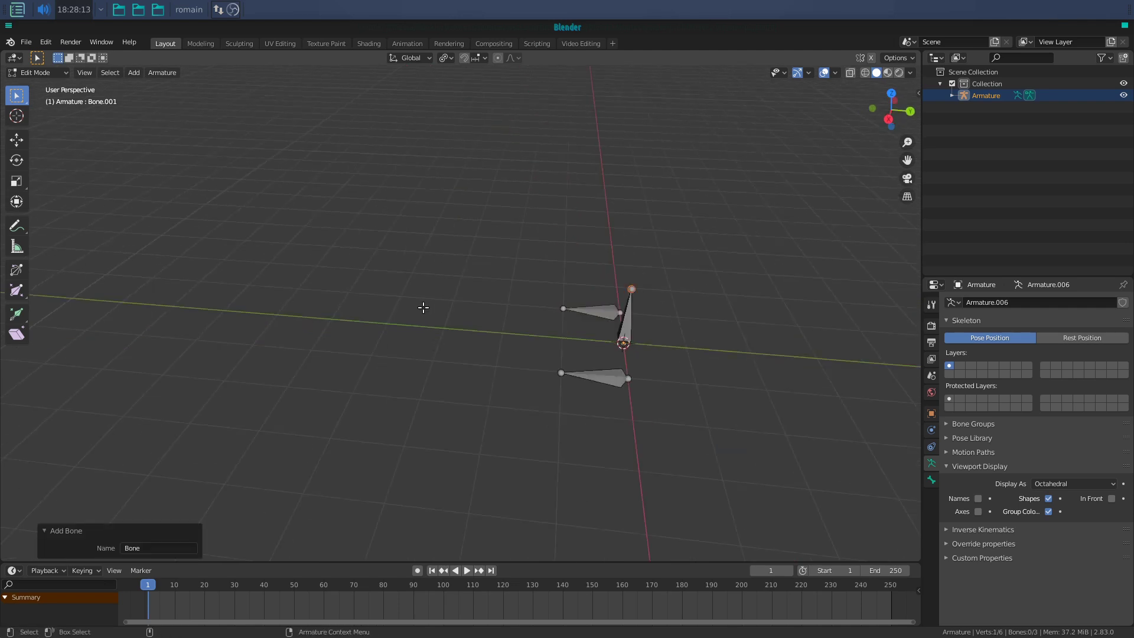
click(616, 330)
text(rx90)
key(Return)
key(g)
key(y)
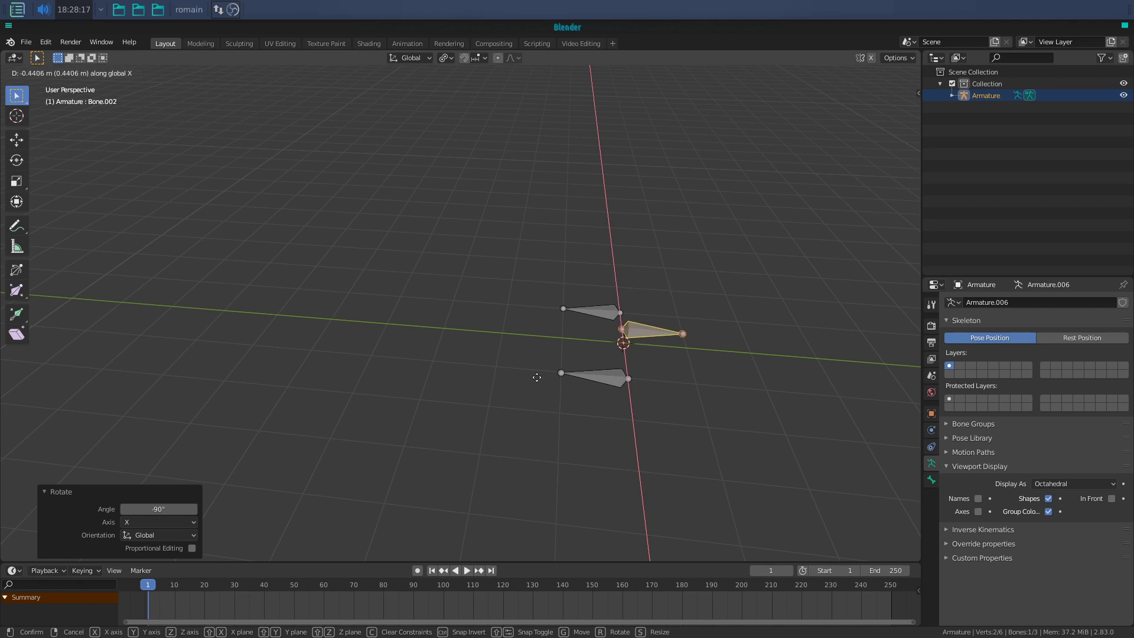
click(295, 389)
Add a fourth bone at the 3D cursor and rotate it 90° about X
middle_drag(296, 389, 298, 374)
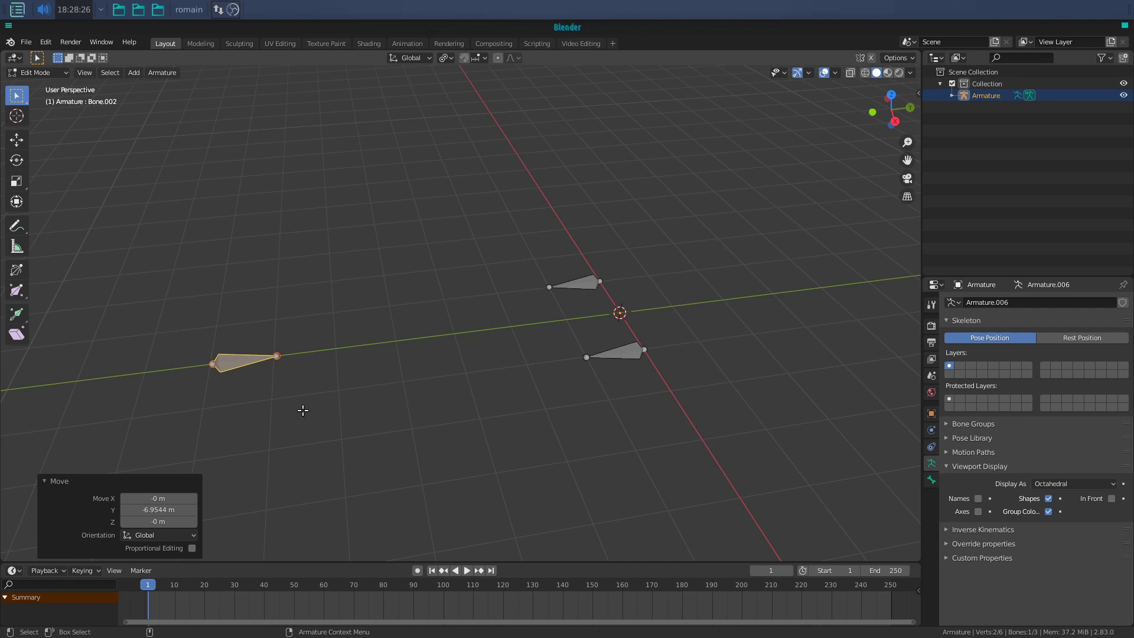
click(590, 313)
key(shift+a)
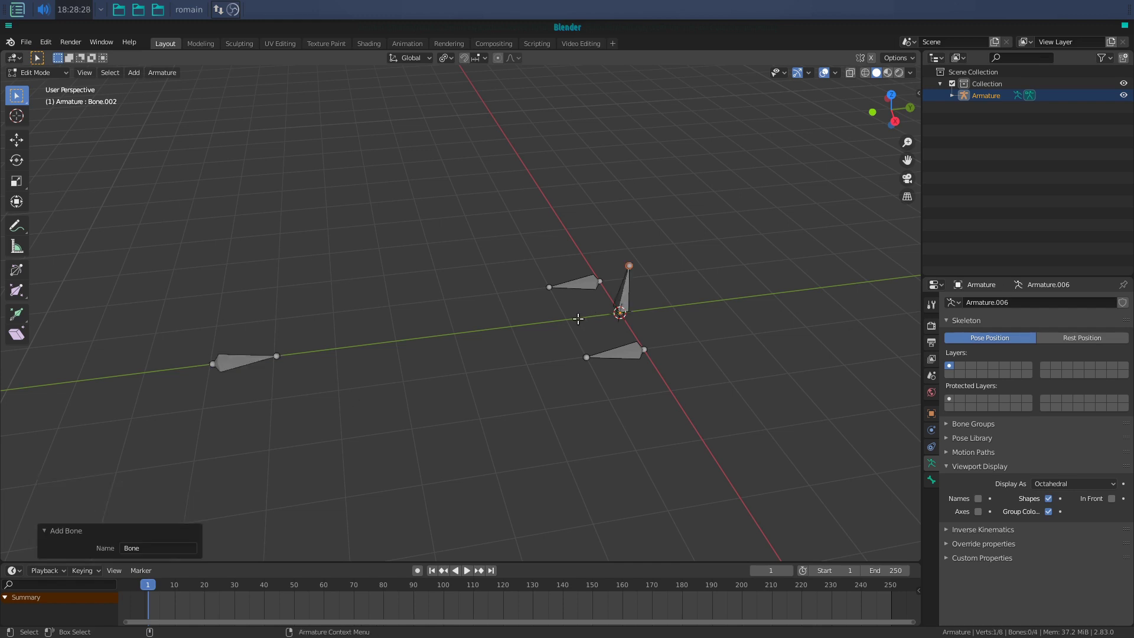
click(610, 304)
text(rx)
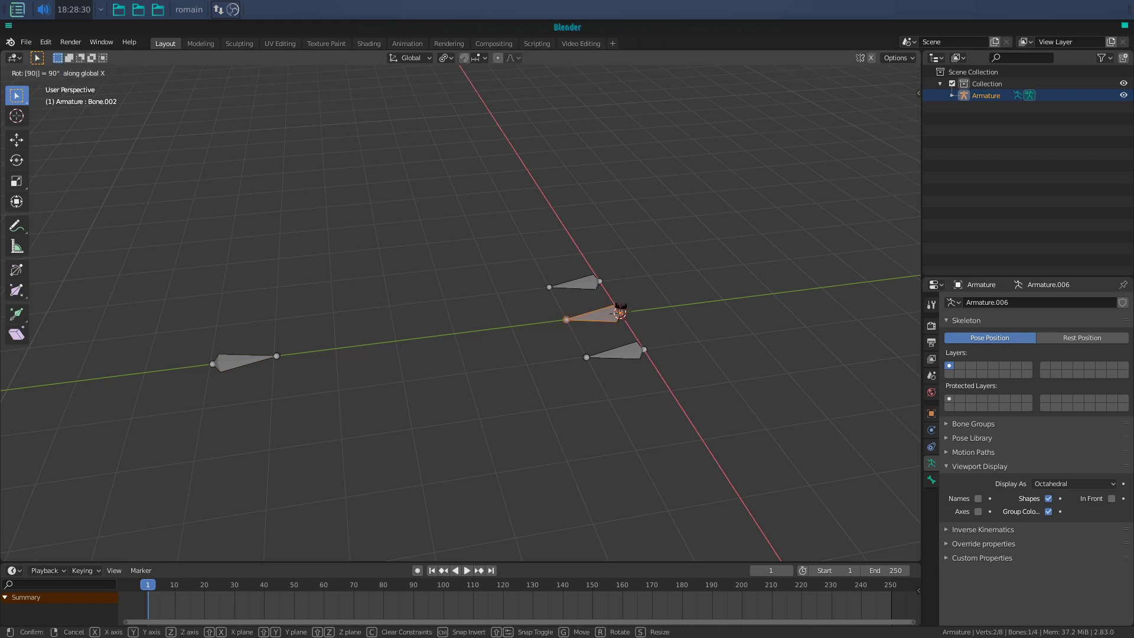
text(90)
key(Return)
Switch the demo armature from Edit Mode into Pose Mode
middle_drag(620, 305, 587, 320)
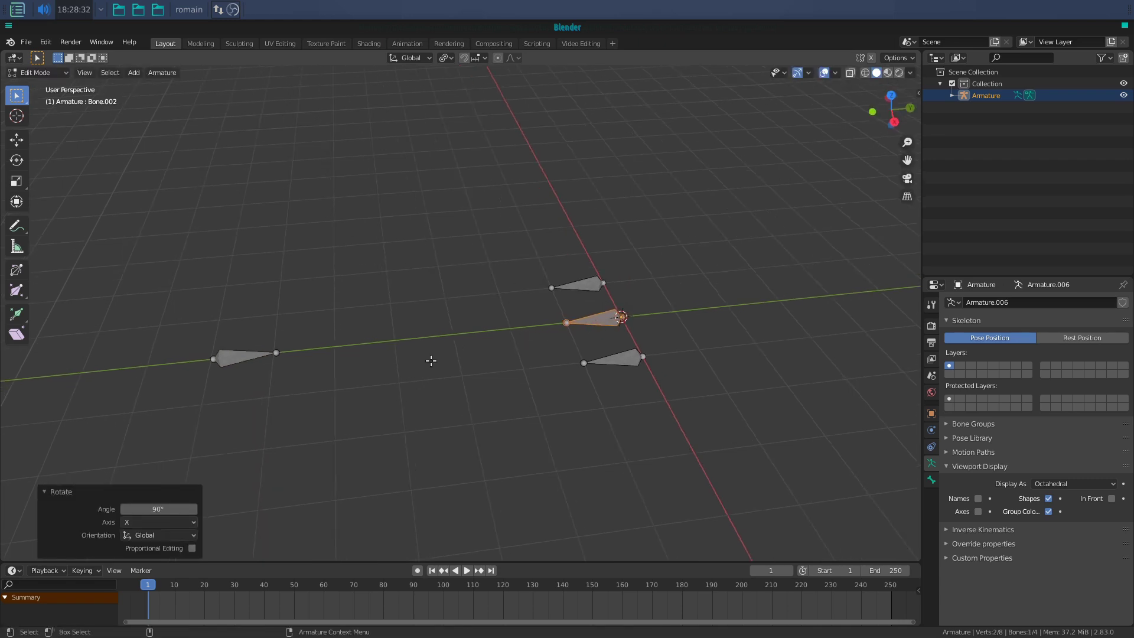
key(ctrl+Tab)
click(252, 336)
key(ctrl+Tab)
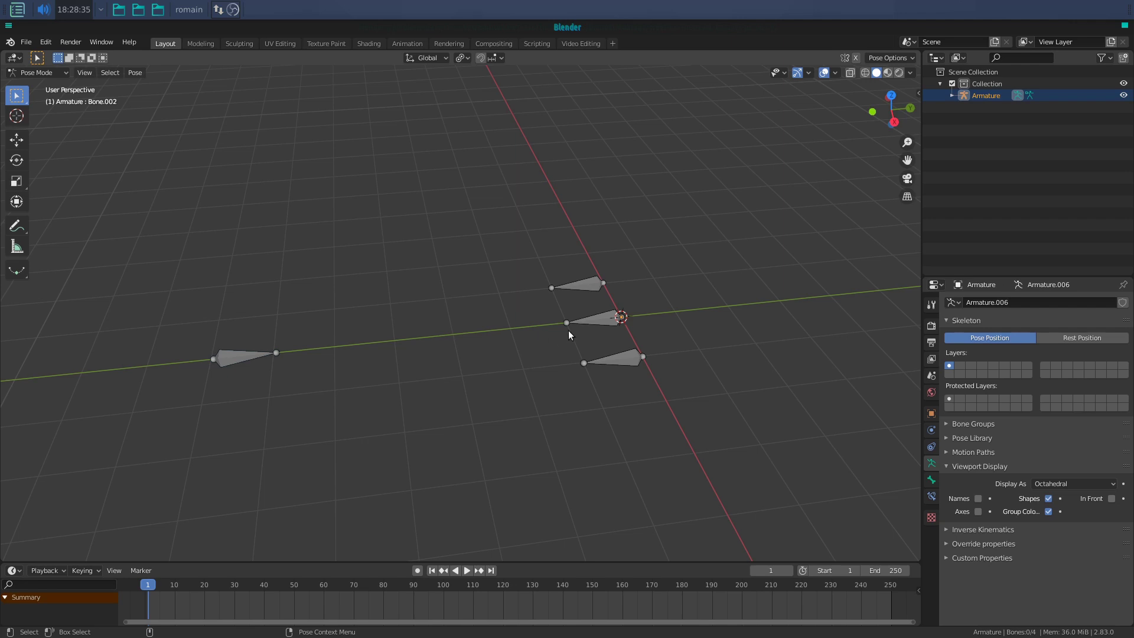
Add a Track To constraint making the middle bone aim at the left bone
click(234, 356)
shift+click(600, 324)
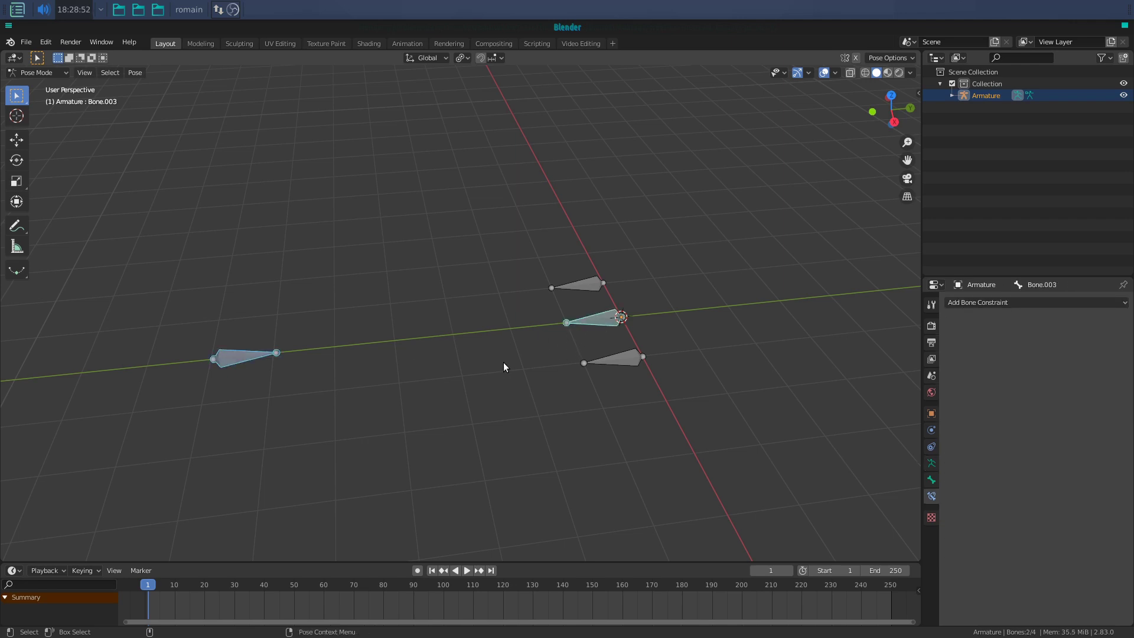
key(ctrl+shift+c)
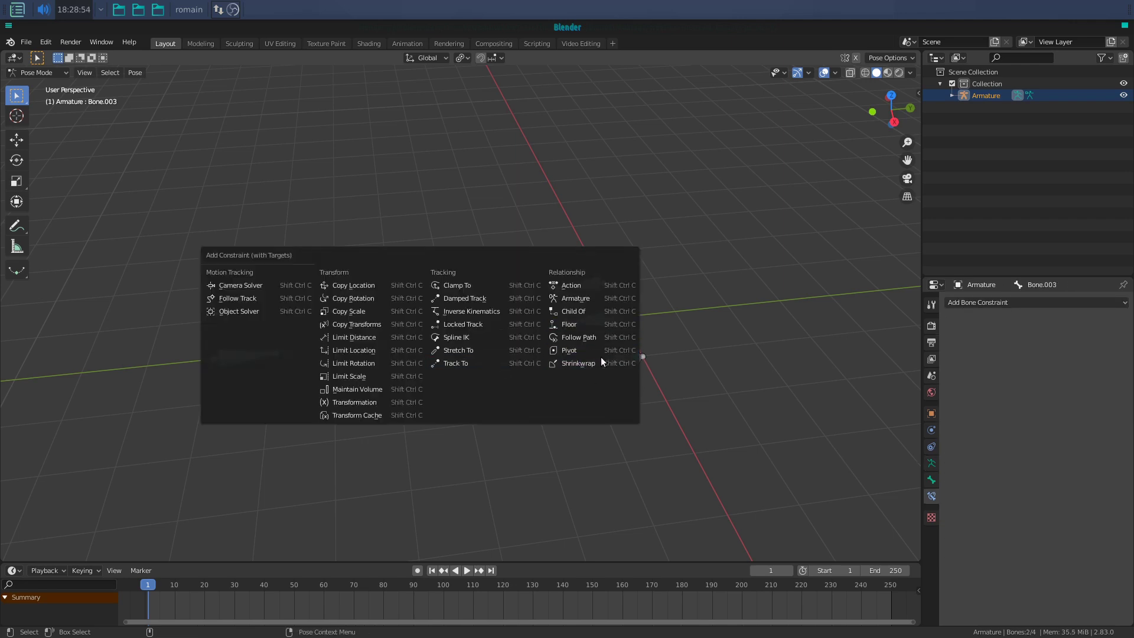
click(464, 363)
Move the left target bone around to test that the middle bone tracks it
click(594, 324)
middle_drag(447, 418, 274, 334)
click(260, 329)
key(g)
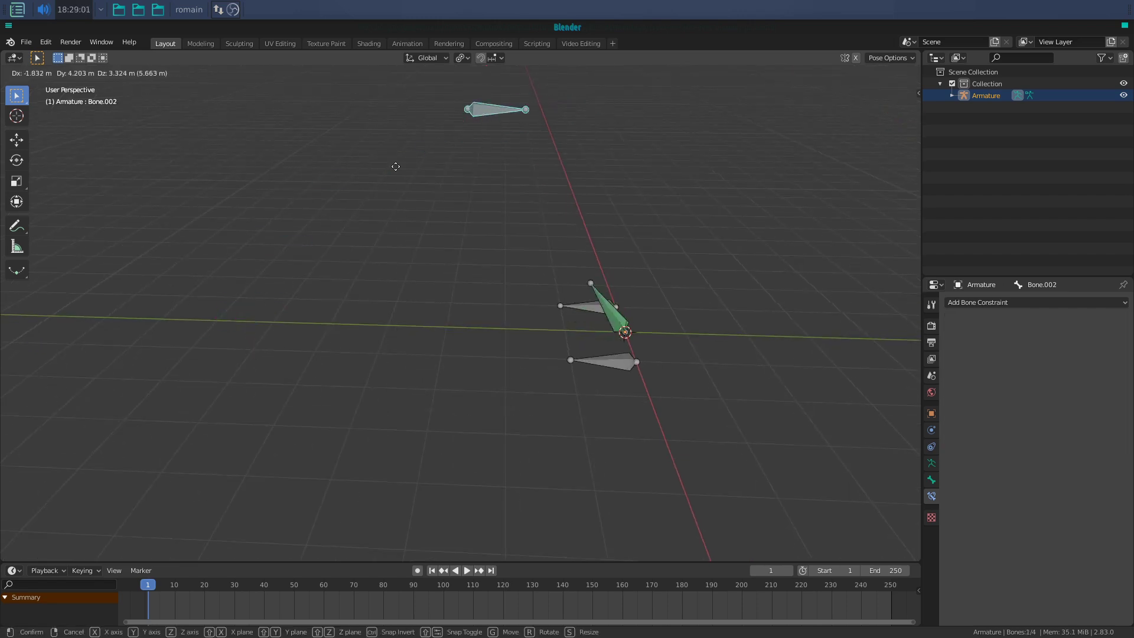
click(526, 172)
middle_drag(527, 177, 531, 224)
key(g)
click(458, 328)
mouse_move(452, 341)
middle_down()
mouse_move(477, 338)
mouse_move(388, 276)
middle_up()
Select Bone.002, add a stray Track To constraint to Bone.001, then undo it
click(388, 276)
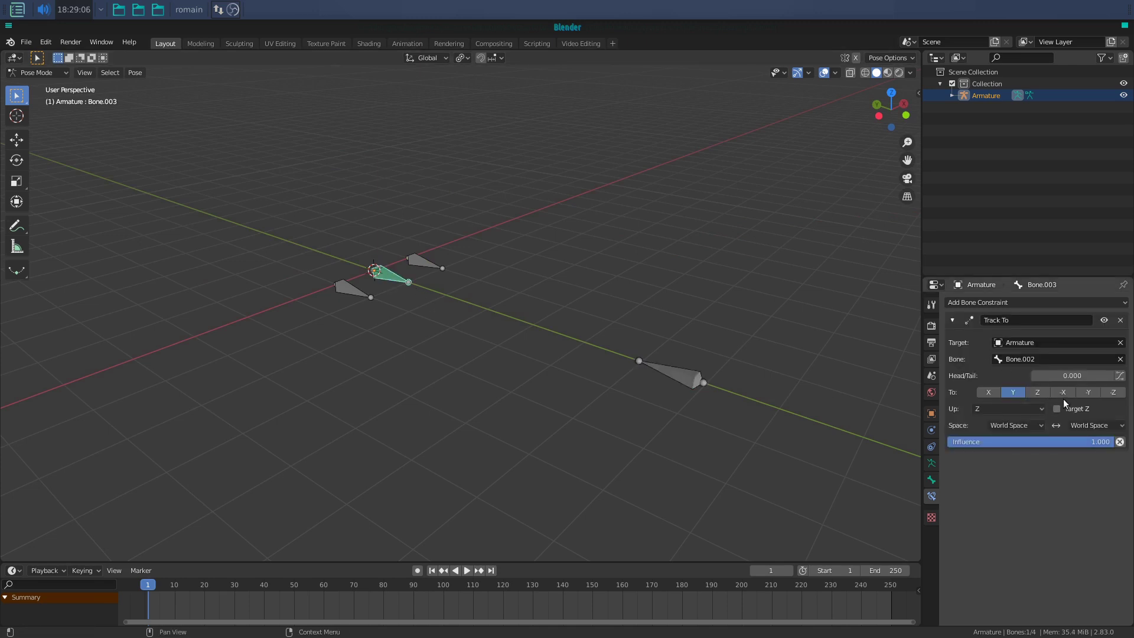
mouse_move(420, 335)
middle_down()
mouse_move(545, 344)
mouse_move(522, 369)
middle_up()
click(467, 372)
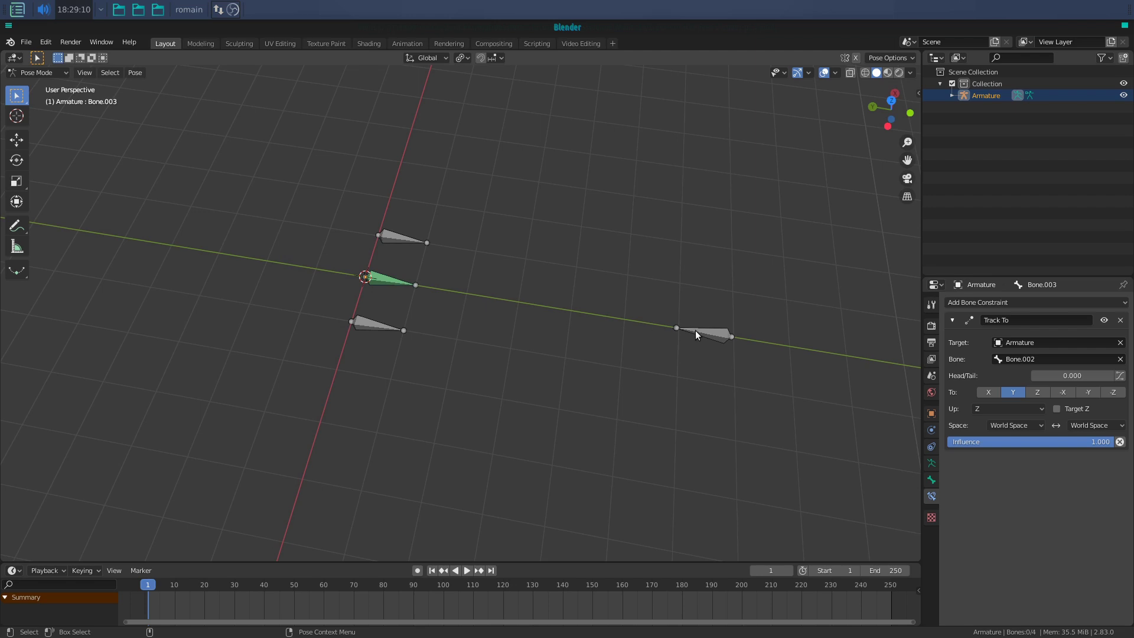
click(696, 335)
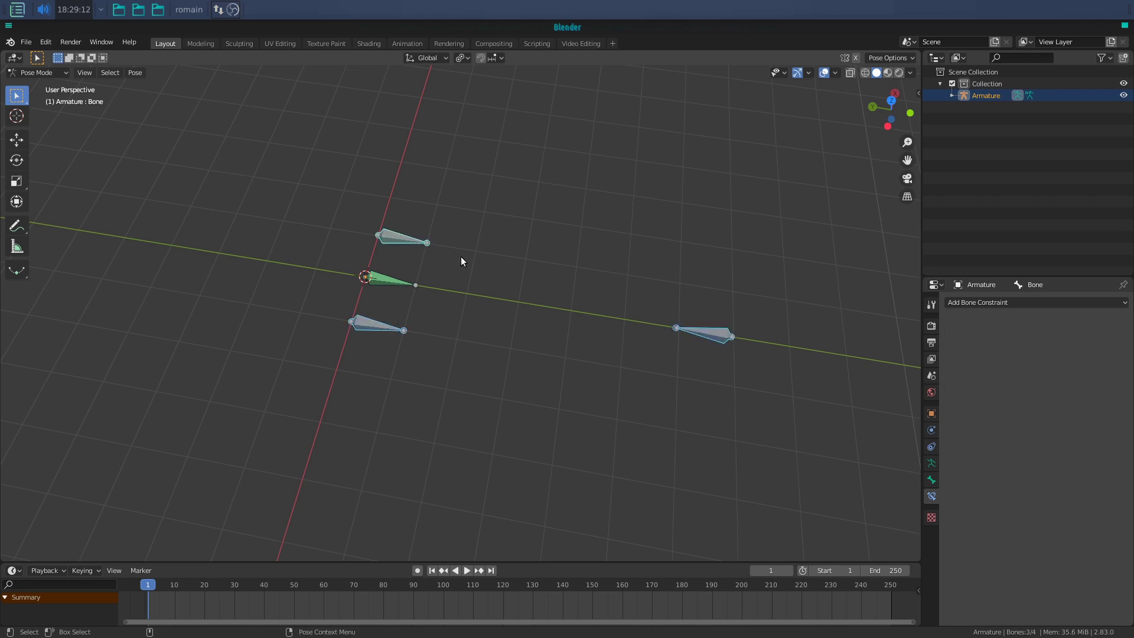
key(ctrl+shift+c)
click(478, 266)
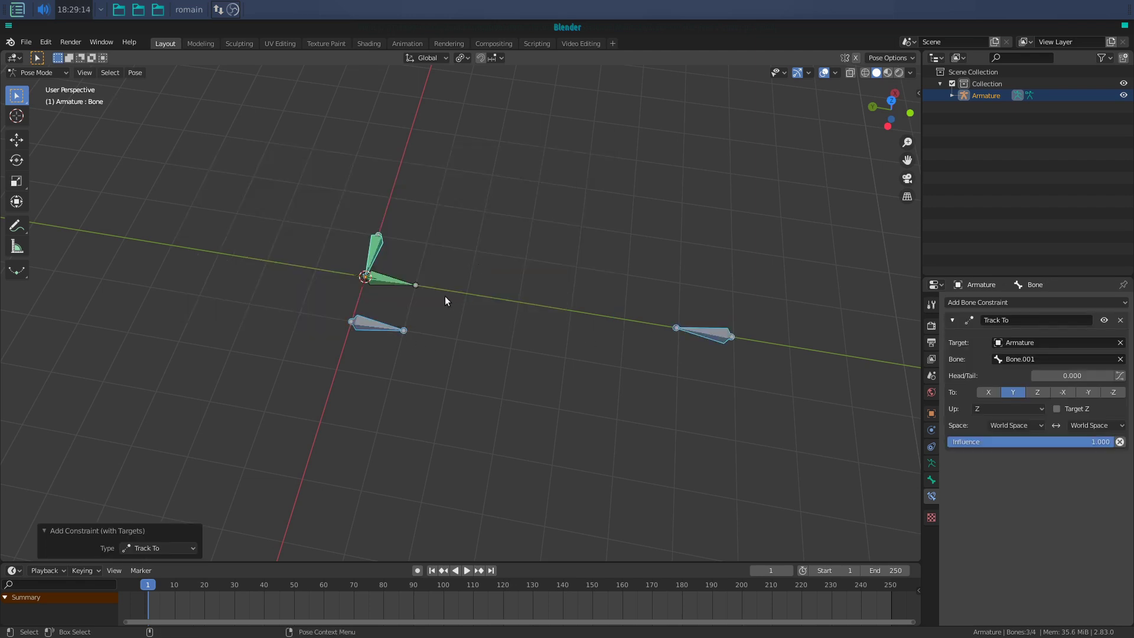
key(ctrl+z)
key(ctrl+shift+z)
key(ctrl+z)
Move Bone.002 further left, then cancel and clear its location back to the start
mouse_move(662, 334)
middle_down()
mouse_move(612, 350)
mouse_move(662, 402)
middle_up()
key(g)
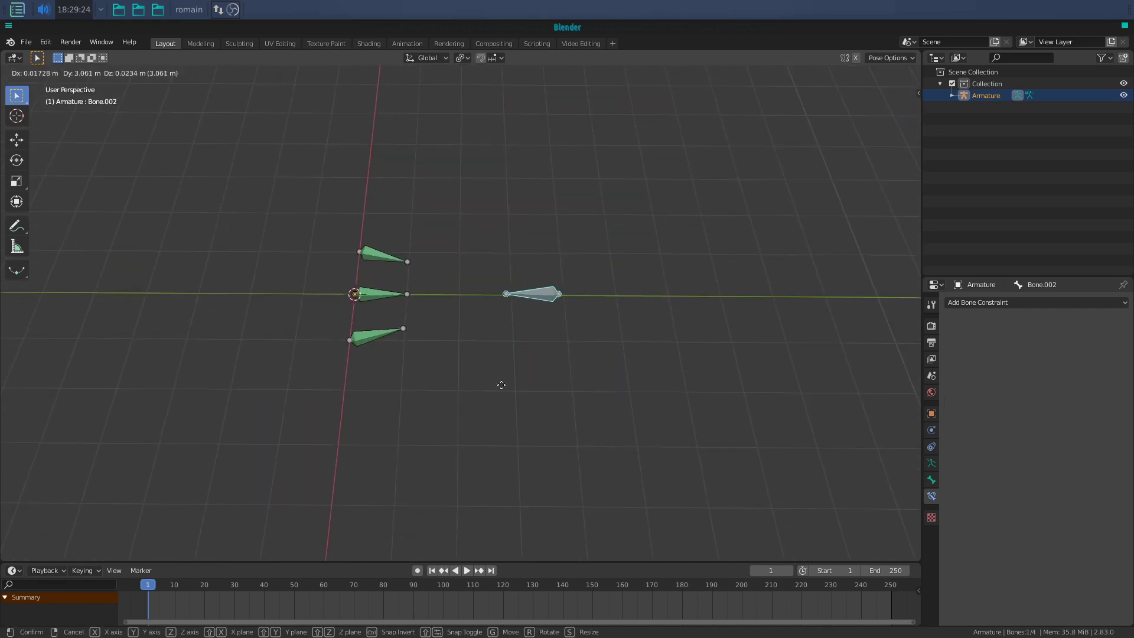
click(462, 383)
key(g)
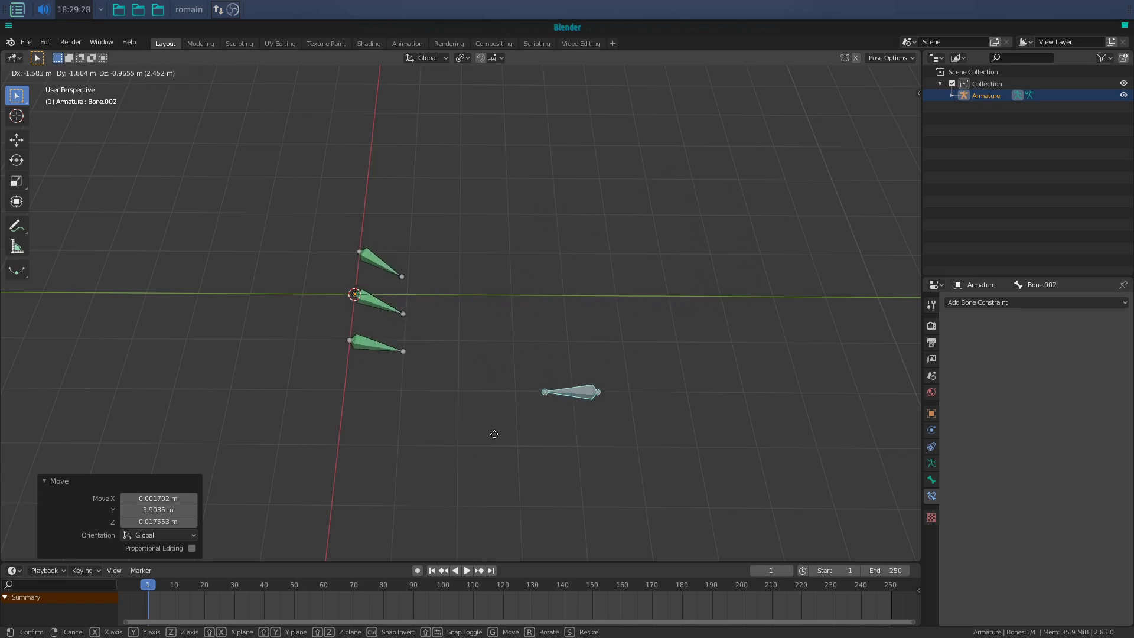
key(Escape)
key(alt)
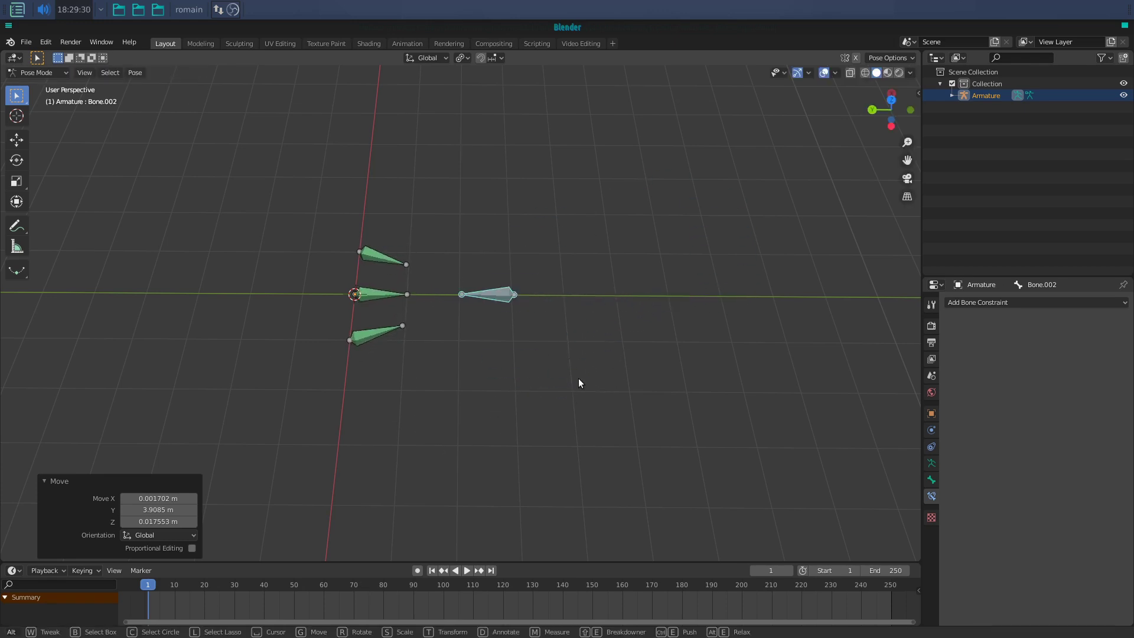
key(alt+g)
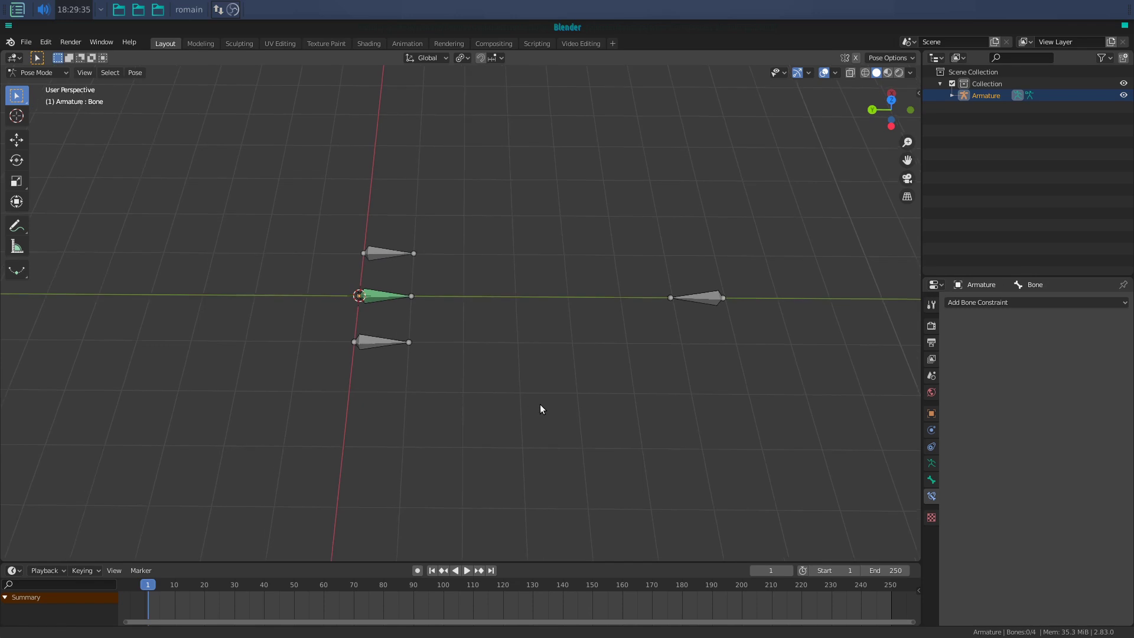
Add a Copy Rotation constraint on the middle bone from the right bone
mouse_move(540, 404)
middle_down()
mouse_move(716, 345)
mouse_move(601, 388)
mouse_move(637, 375)
mouse_move(659, 336)
middle_up()
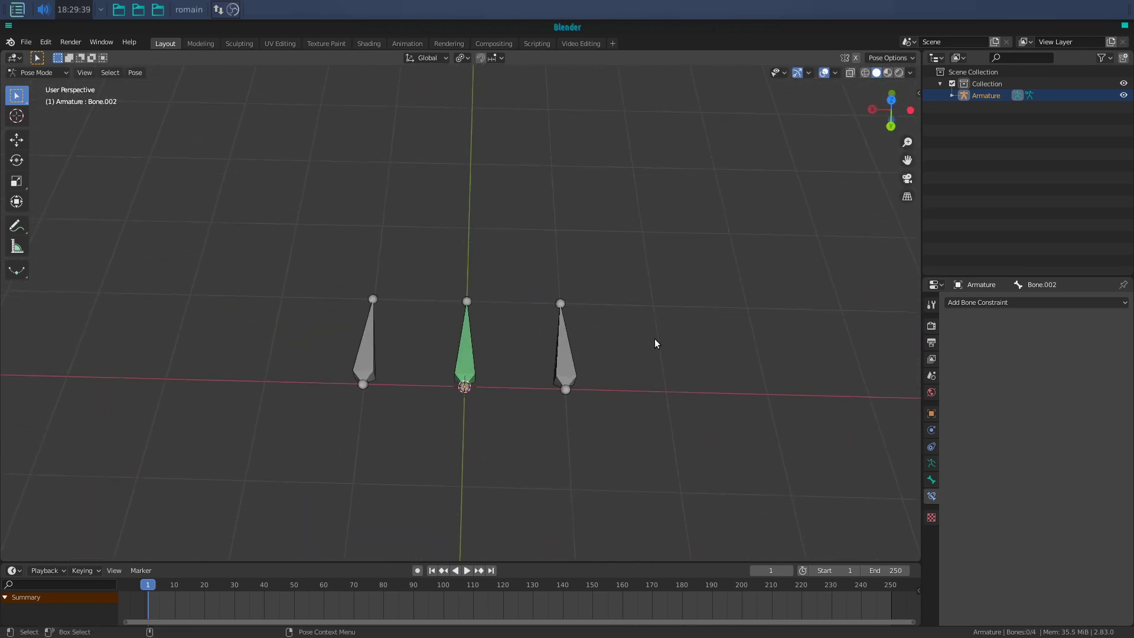
click(464, 328)
click(553, 371)
shift+click(462, 366)
key(ctrl+shift+c)
click(356, 301)
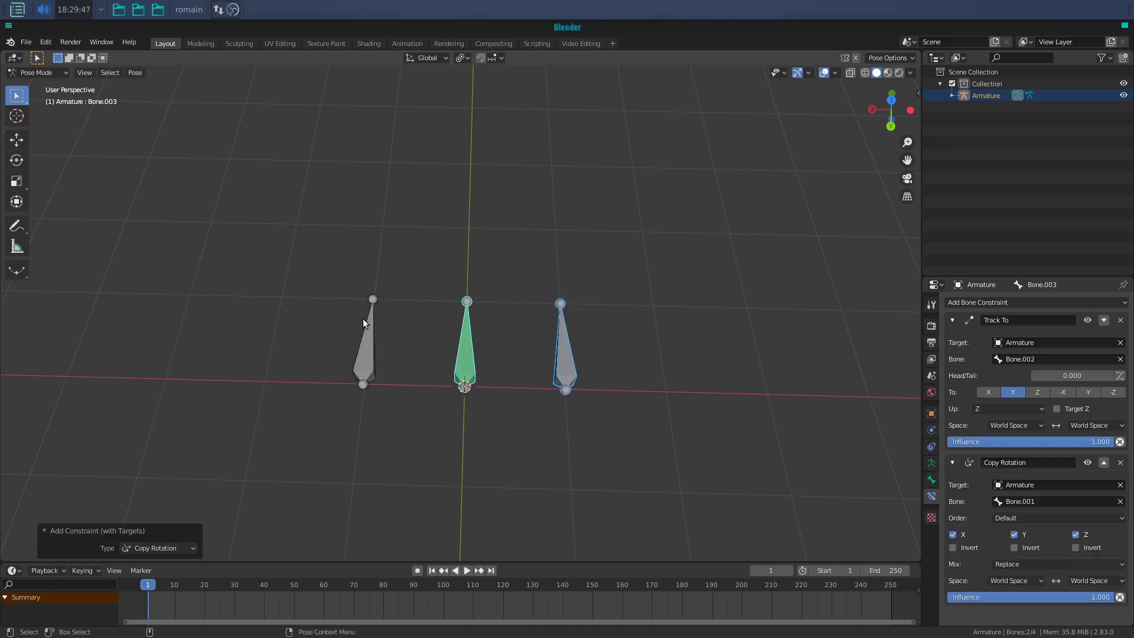
Add a second Copy Rotation constraint from the left bone, then select Bone.002
click(359, 361)
shift+click(464, 349)
key(ctrl+shift+c)
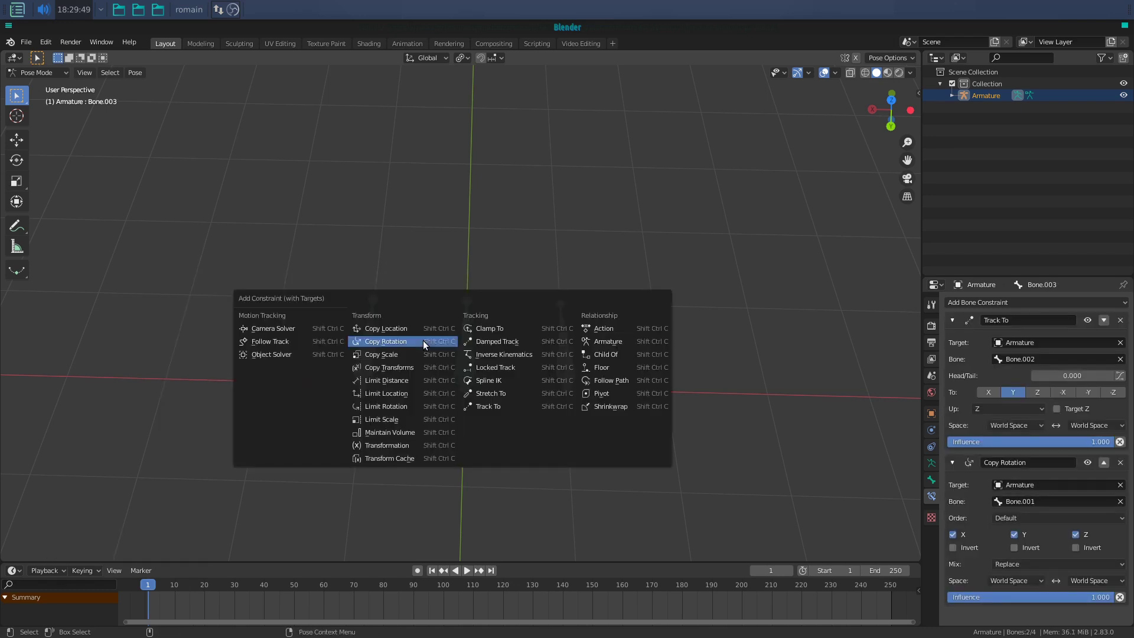
click(422, 340)
scroll(502, 283, down, 5)
click(469, 183)
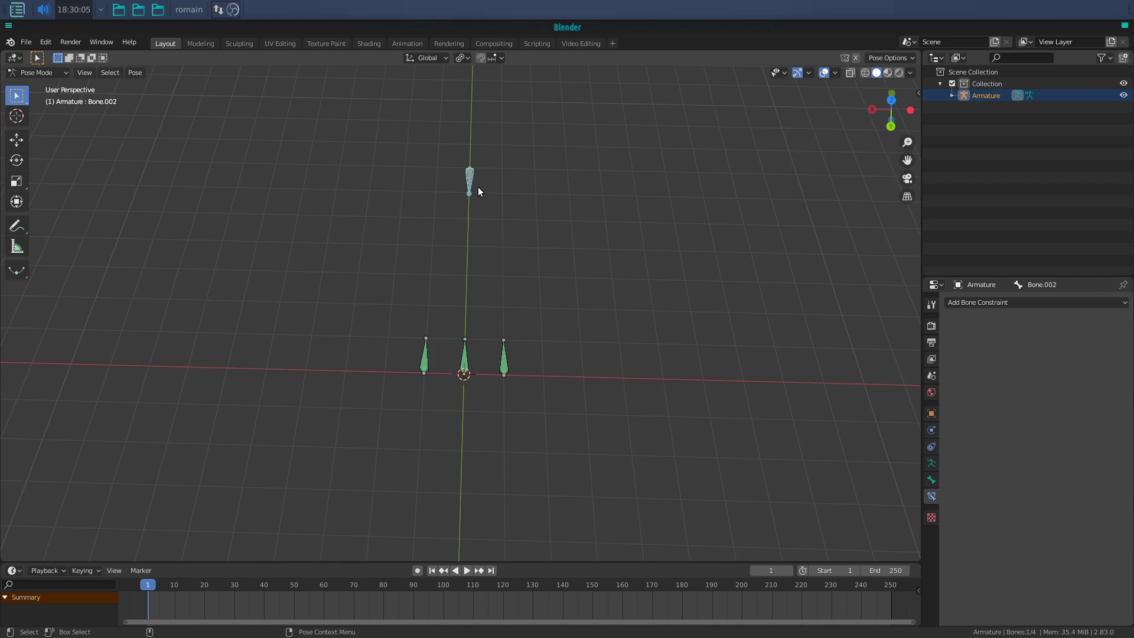
Move the target bone along Y and watch the constrained bones turn toward it
key(g)
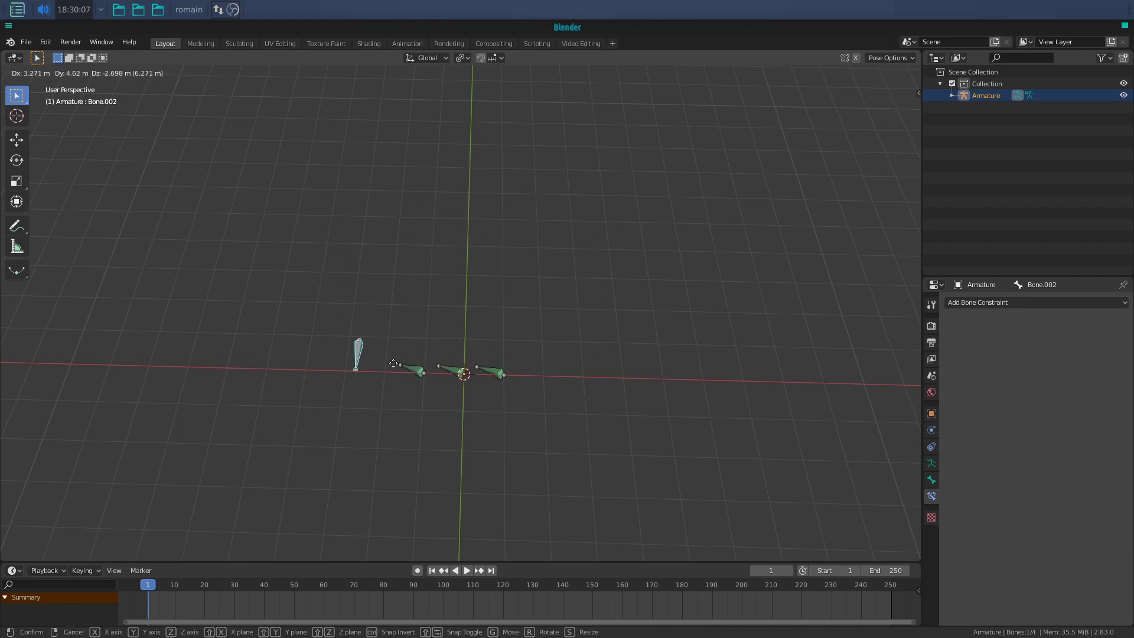
key(y)
middle_drag(501, 313, 450, 336)
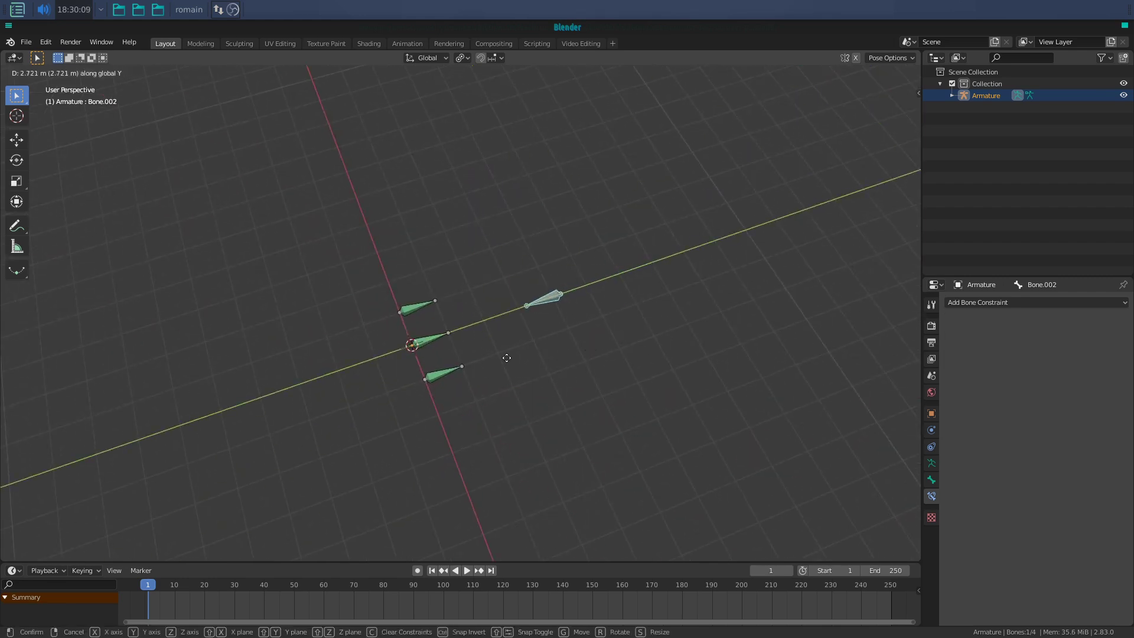
click(467, 374)
middle_drag(452, 356, 473, 366)
key(g)
right_click(526, 354)
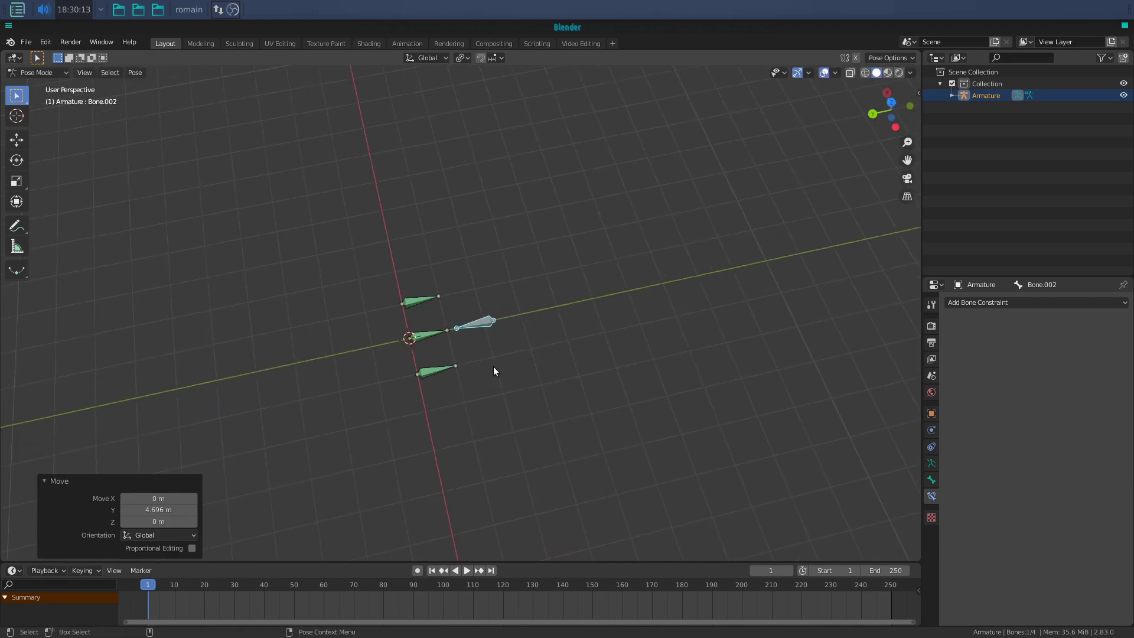
Move the target 4.2 m back along Y, then 4.14 m along Y, checking the bones follow
key(g)
key(x)
key(y)
click(642, 321)
middle_drag(642, 321, 471, 360)
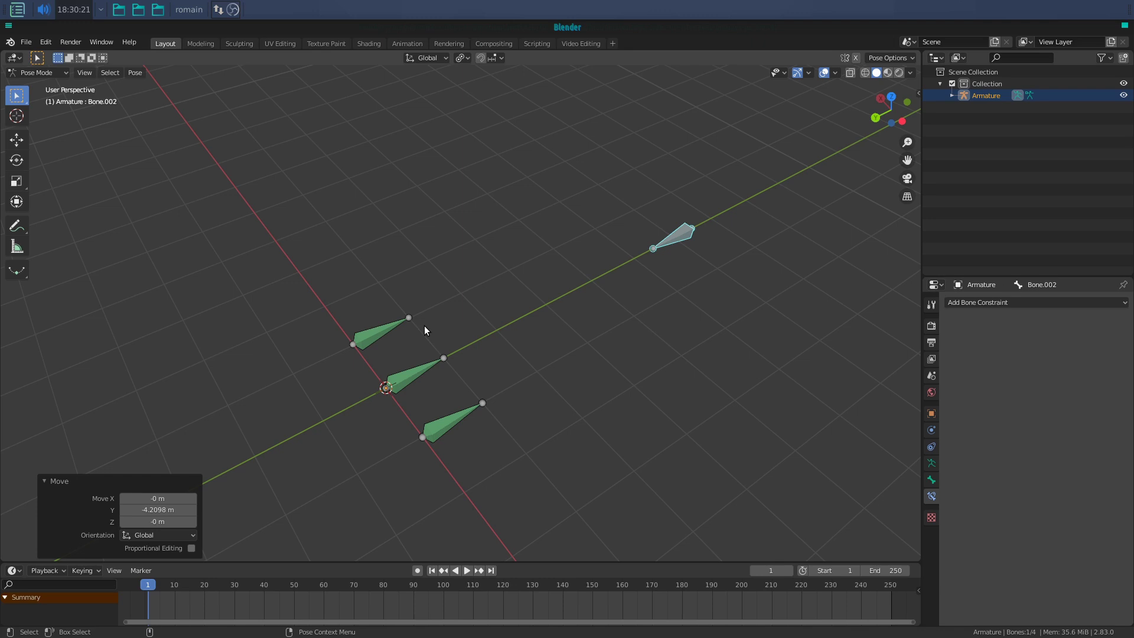
key(g)
key(y)
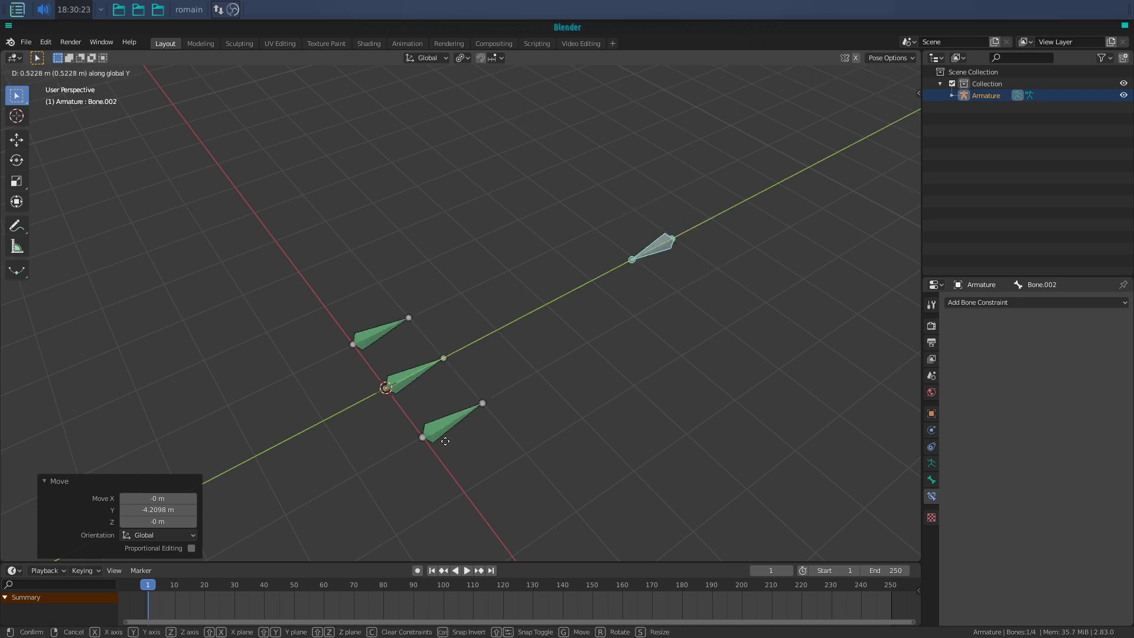
click(443, 465)
middle_drag(443, 466, 546, 377)
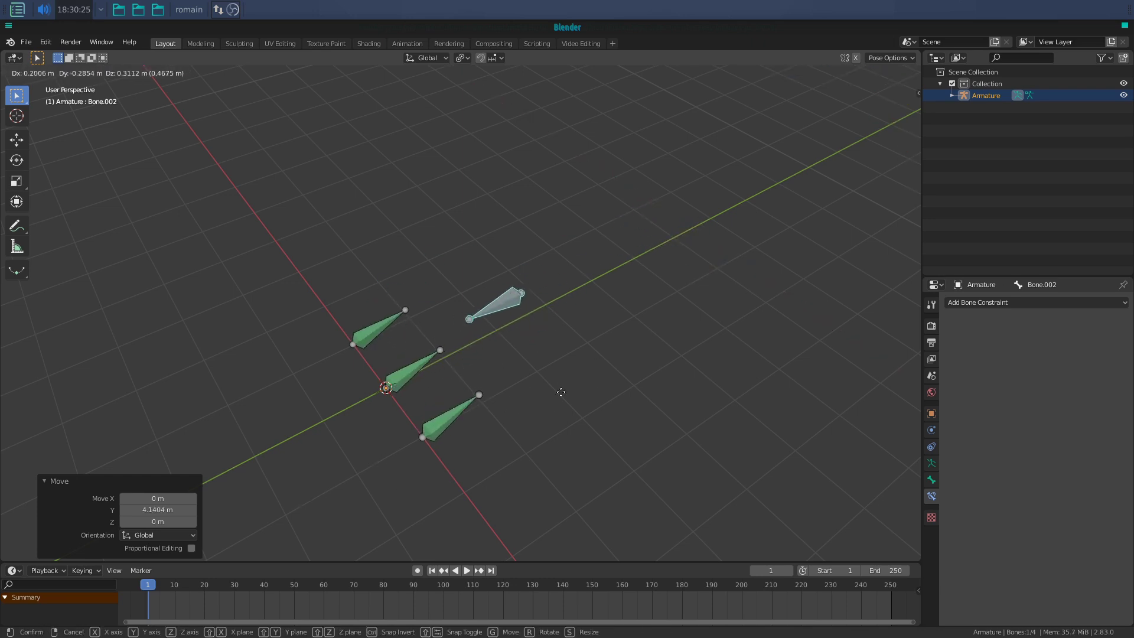
click(524, 428)
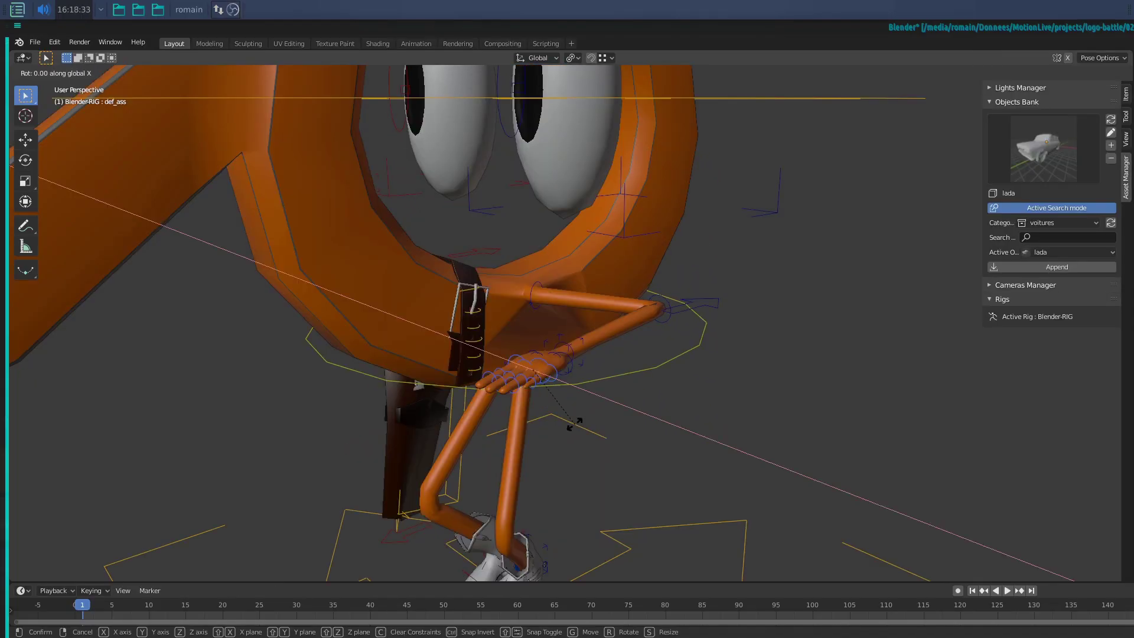
Bend the selected finger bones about 25 degrees around their local X axis
key(x)
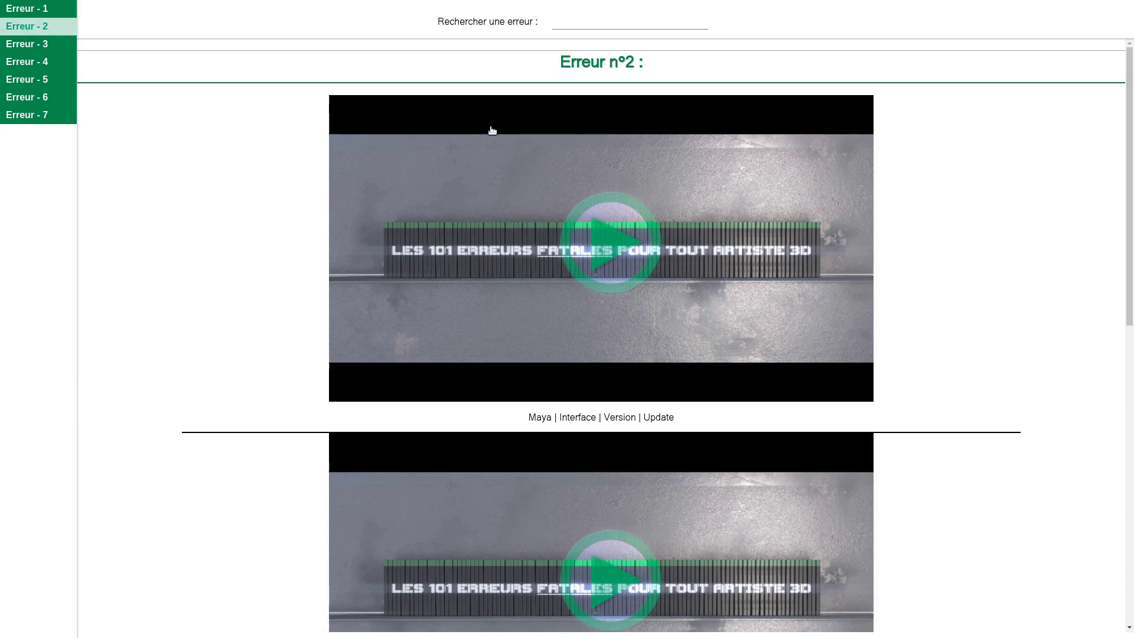
Play the T | Pose | Mode | Rig | Blender video and show its playback-speed choices
drag(1131, 133, 1131, 388)
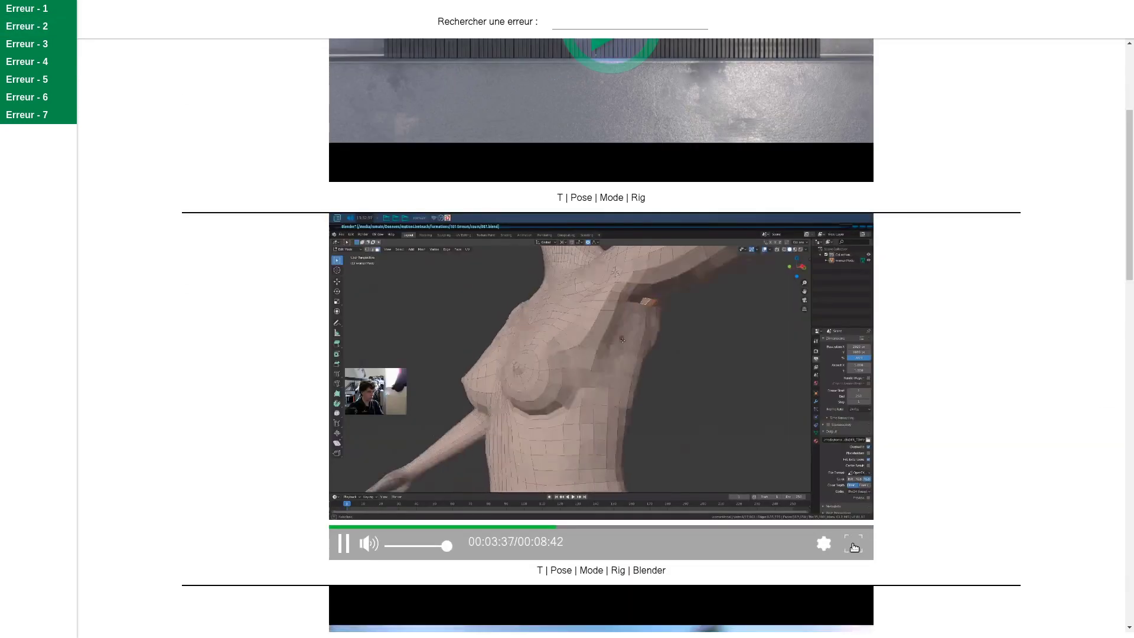
click(854, 547)
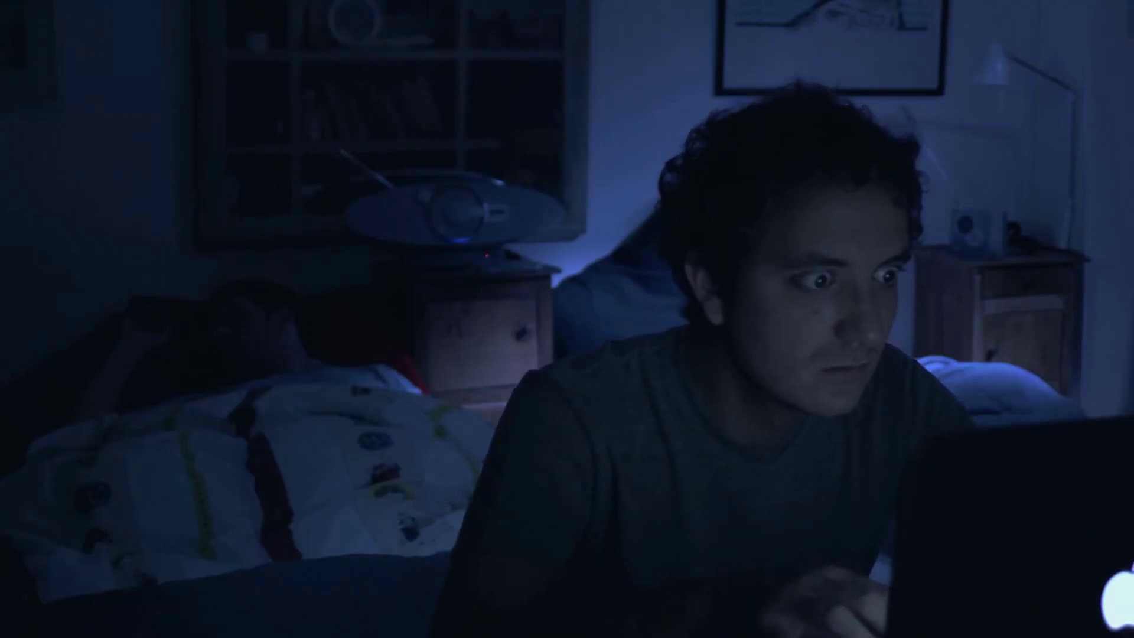
key(Escape)
click(824, 542)
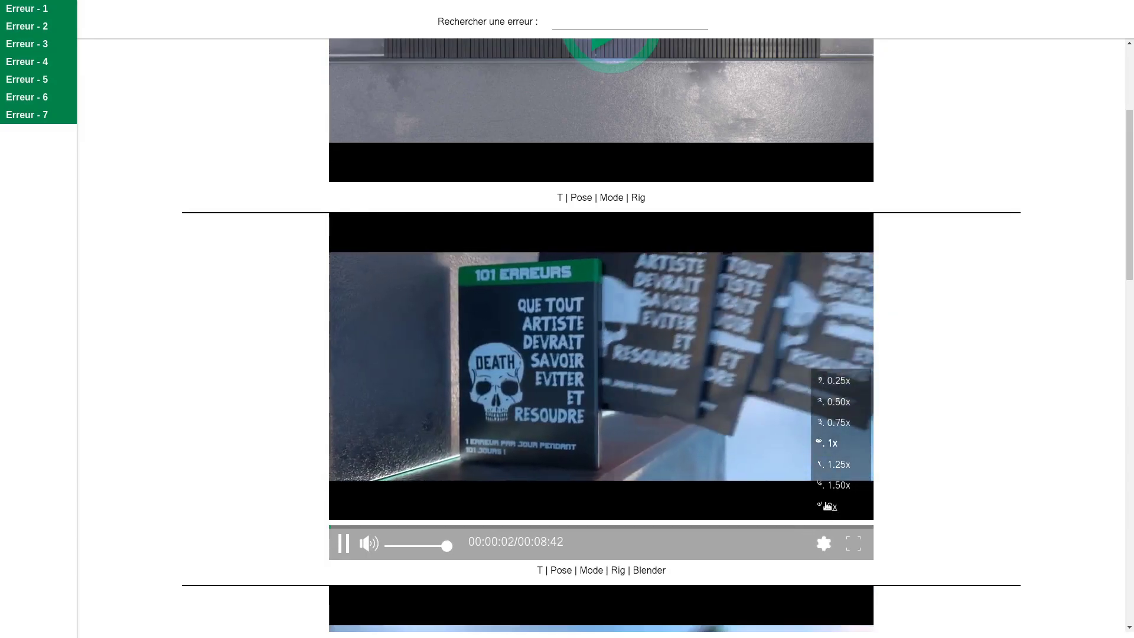